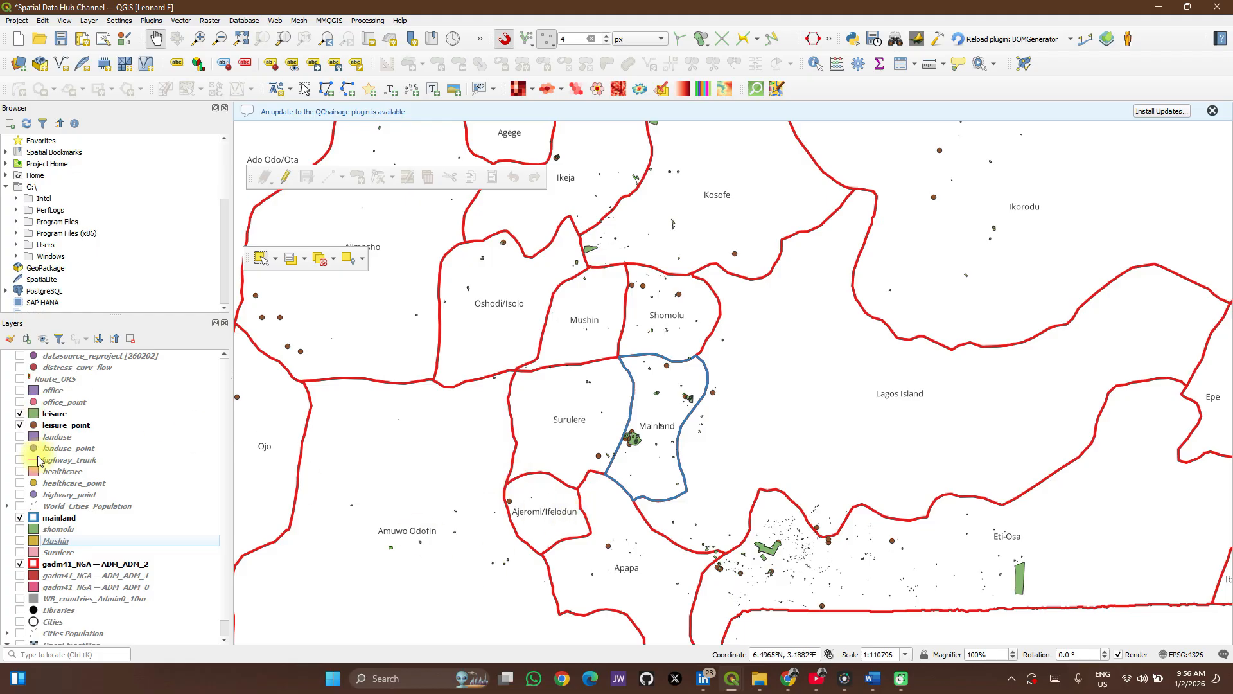
# Toggle the visibility of the landuse_point and landuse layers on and back off.
pyautogui.click(20, 448)
pyautogui.click(20, 449)
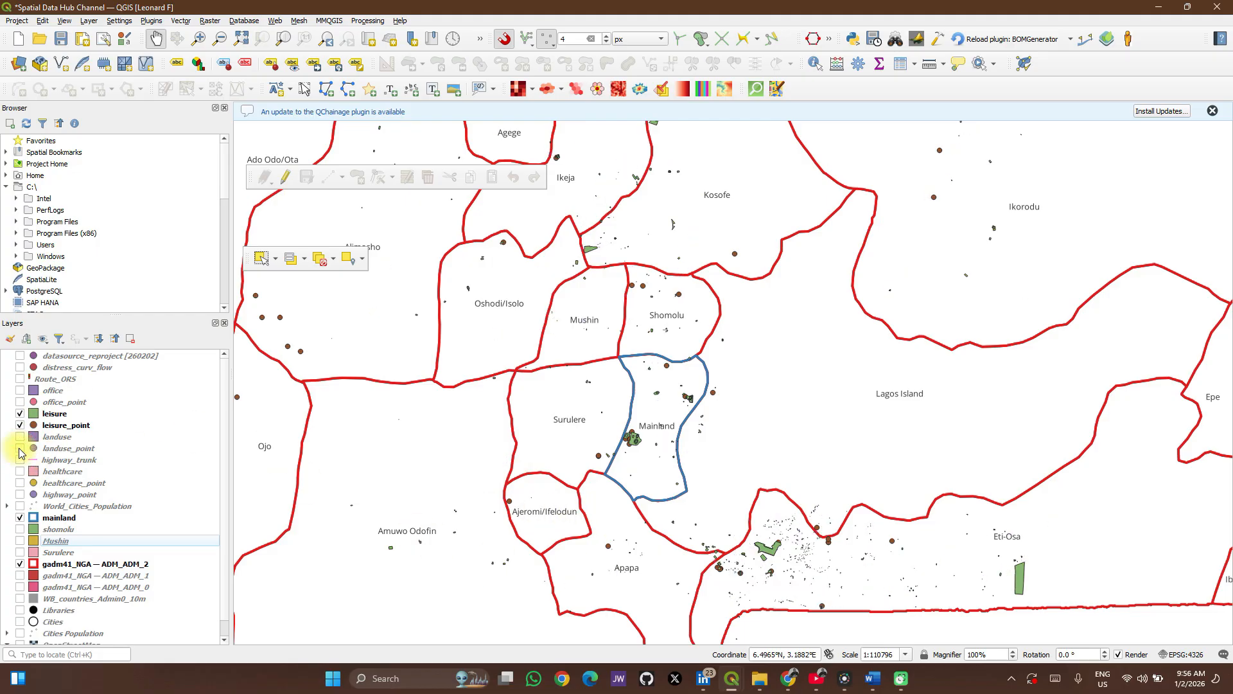
pyautogui.click(20, 437)
pyautogui.click(20, 436)
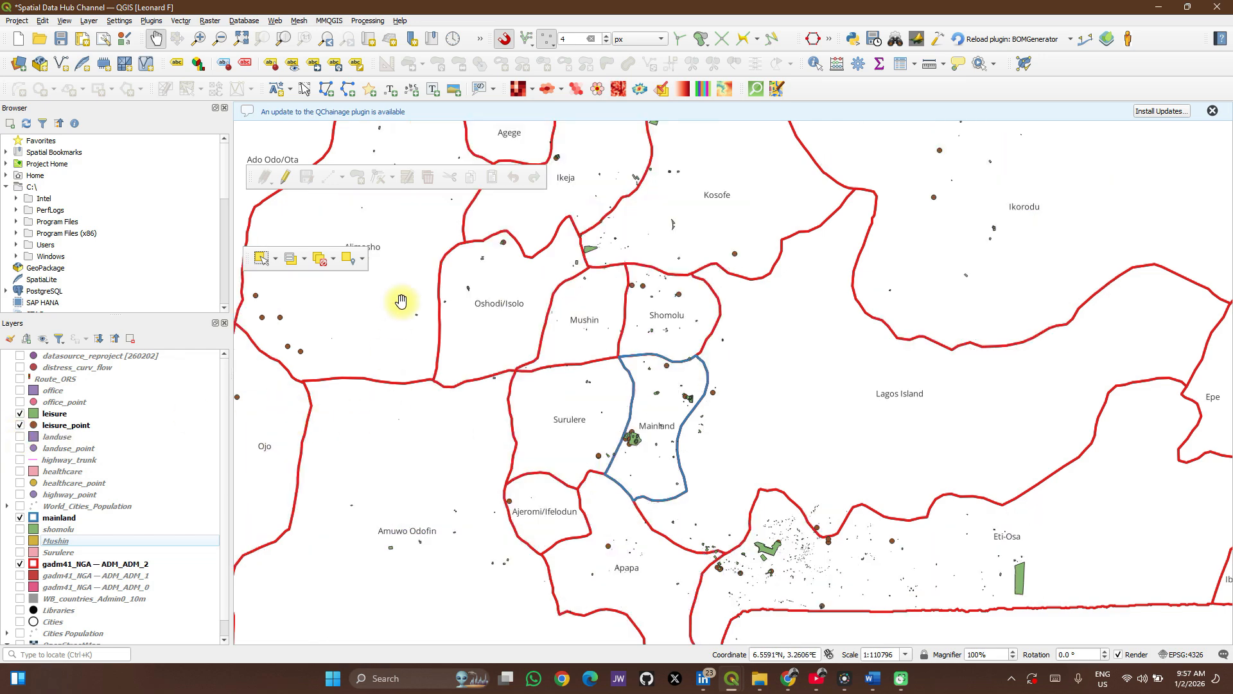
# Search the processing algorithms for "clip" and open the vector overlay Clip tool.
pyautogui.click(367, 21)
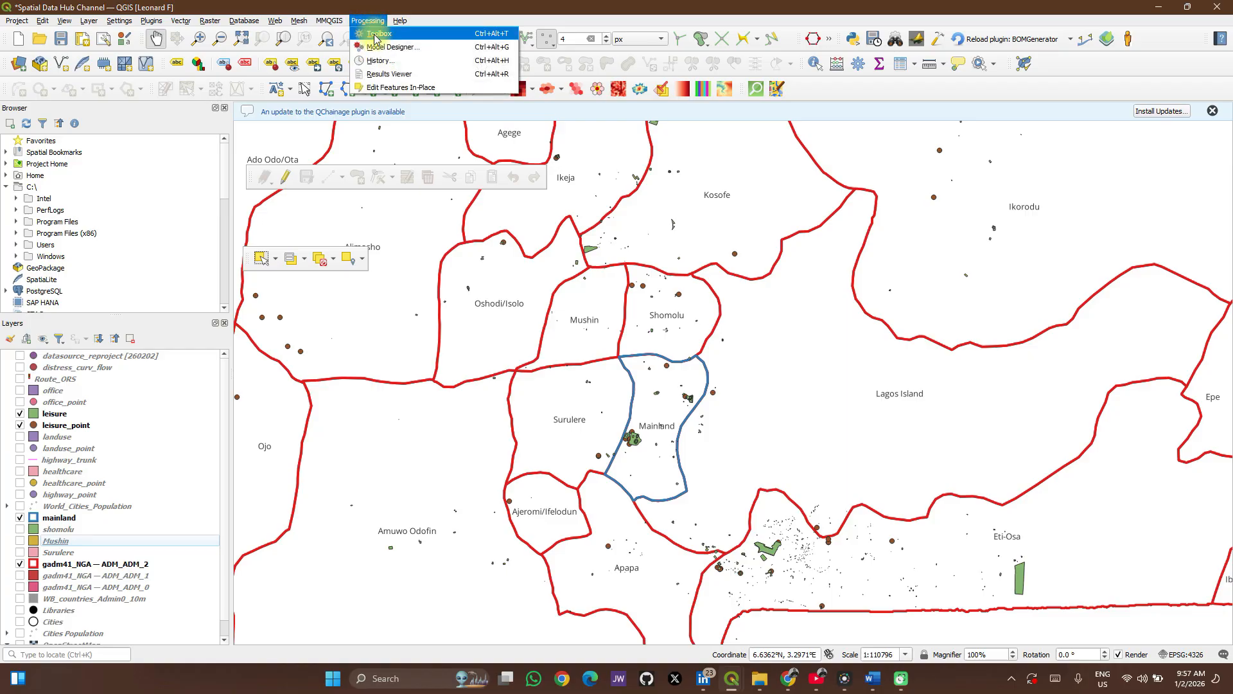
pyautogui.click(376, 38)
pyautogui.click(987, 141)
pyautogui.write('d')
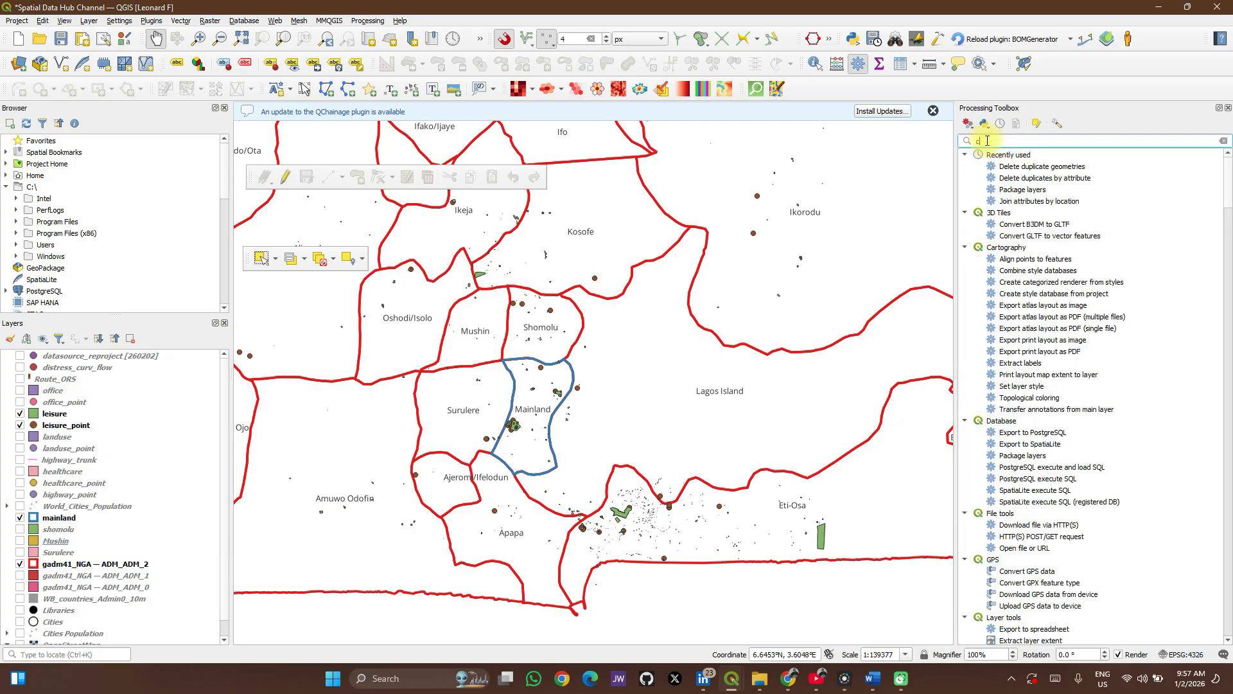
pyautogui.write('lip')
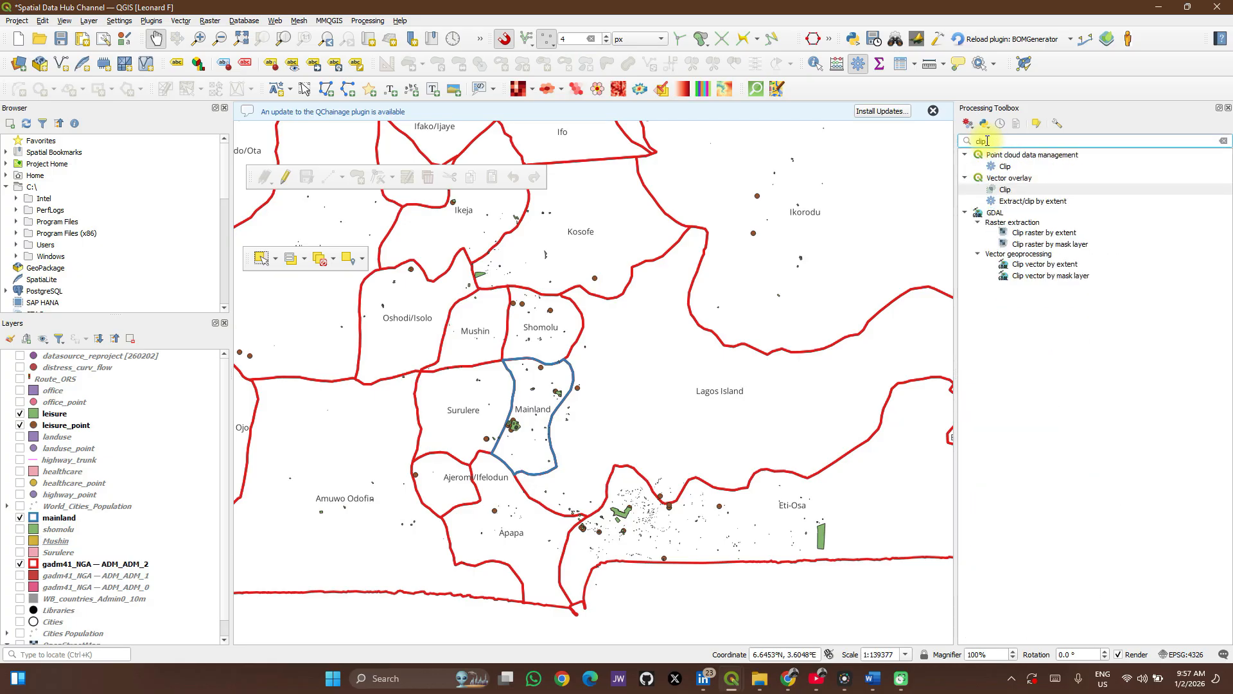
pyautogui.doubleClick(1018, 194)
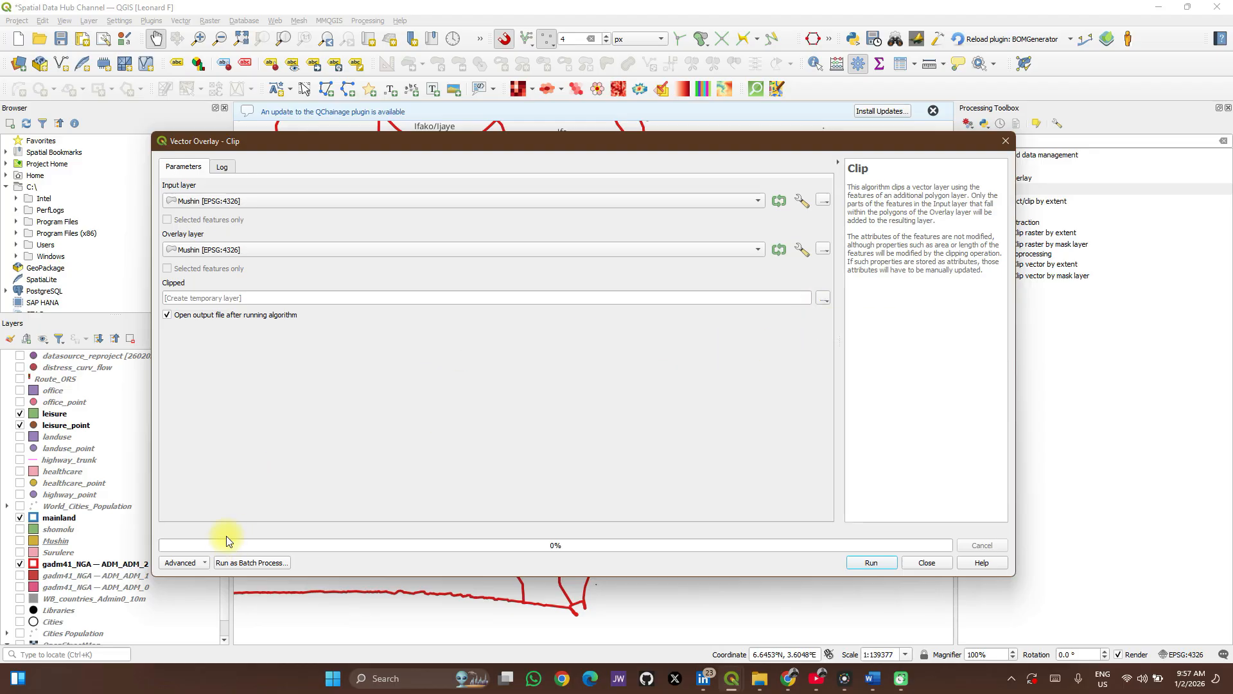
# Switch the Clip tool from single processing to batch processing.
pyautogui.click(277, 562)
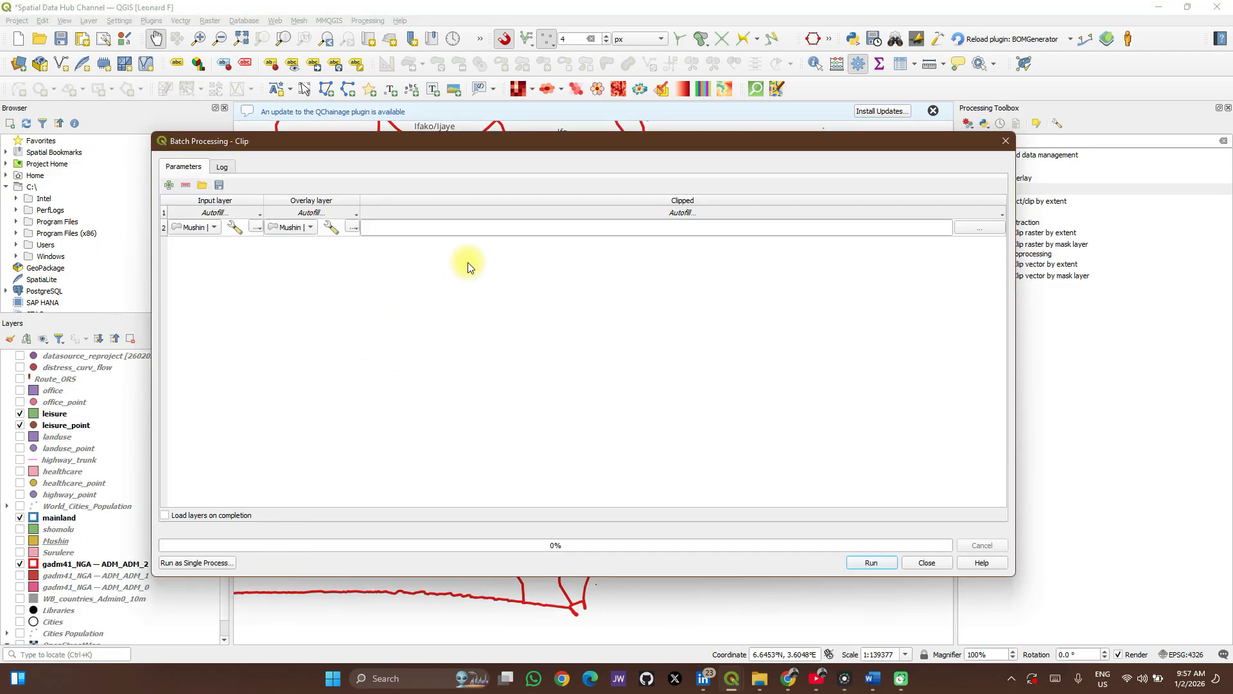
pyautogui.click(191, 559)
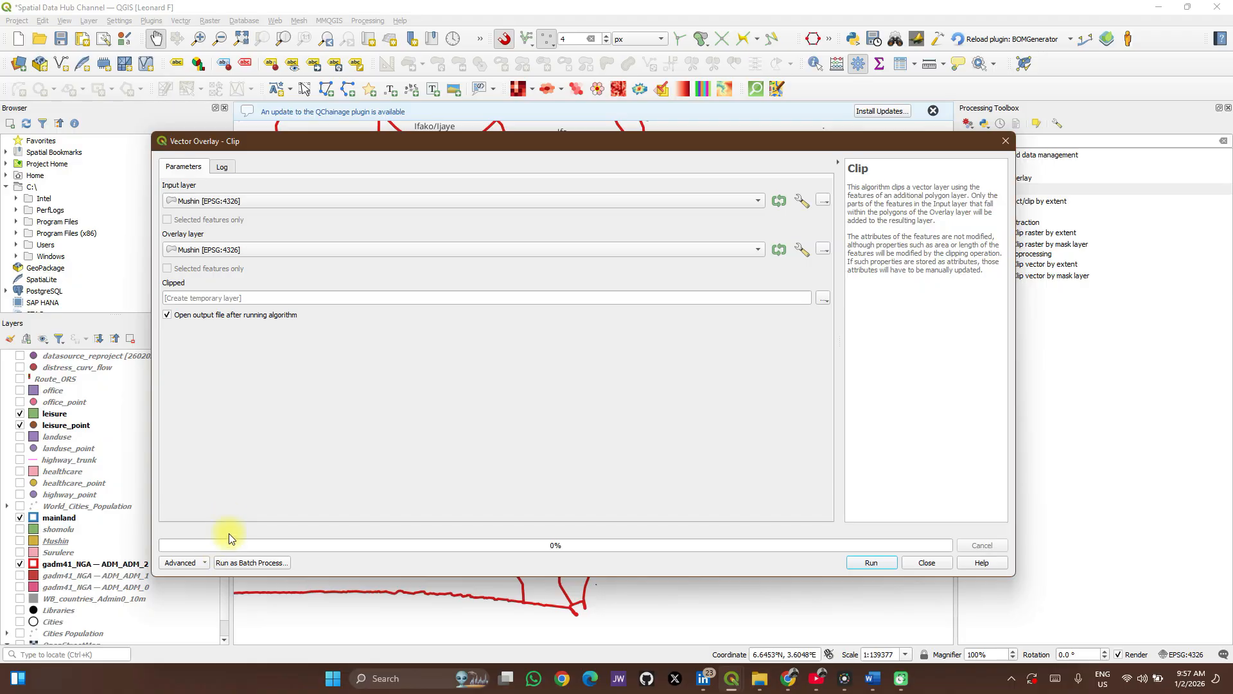
pyautogui.click(238, 563)
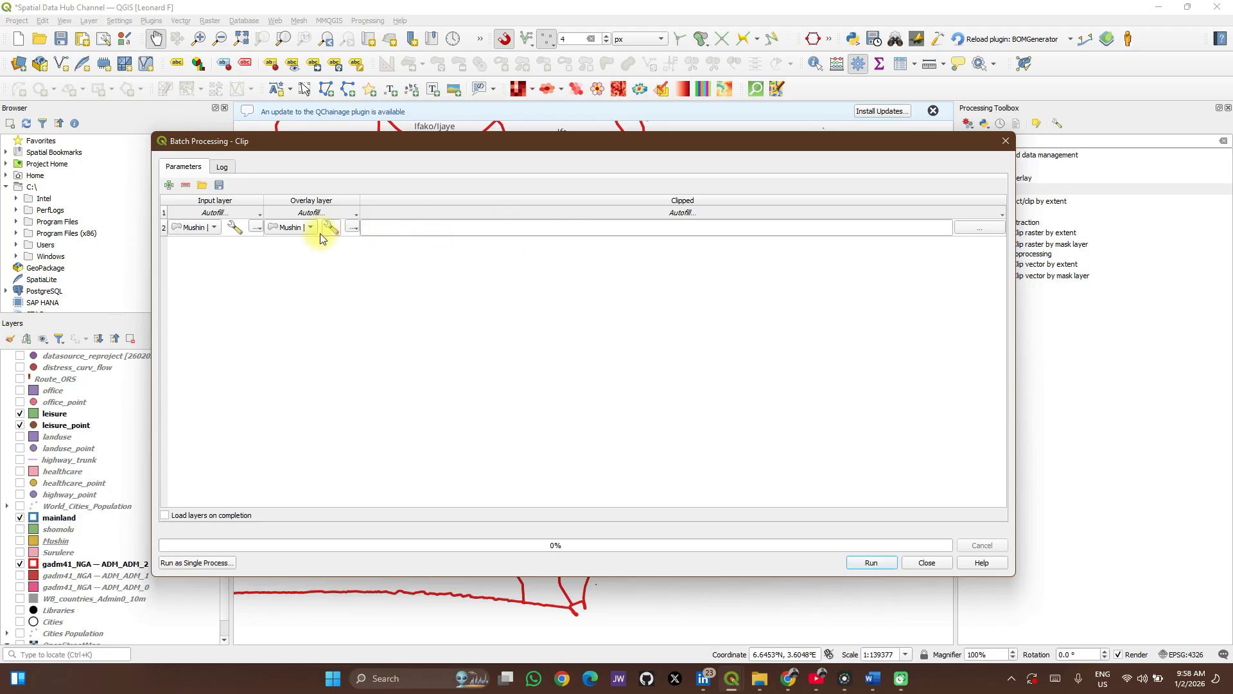
# Set the first batch row's input layer to landuse_point and add a second row with leisure as its input.
pyautogui.click(214, 228)
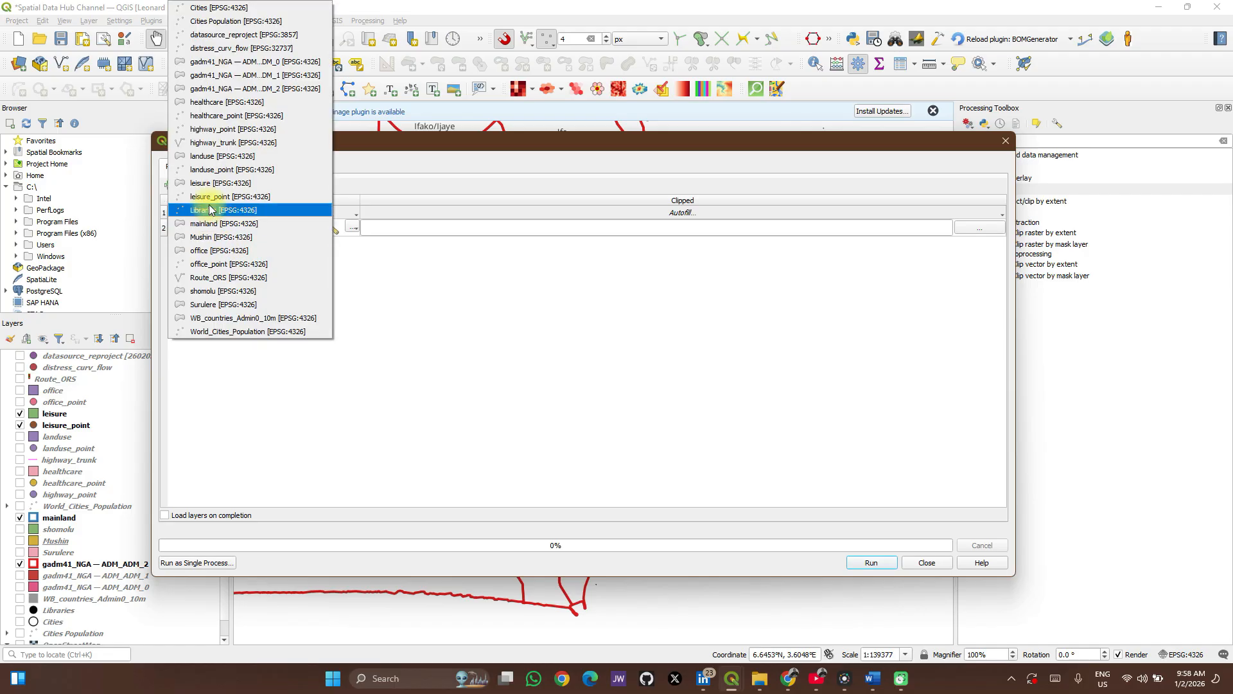
pyautogui.click(206, 156)
pyautogui.click(168, 185)
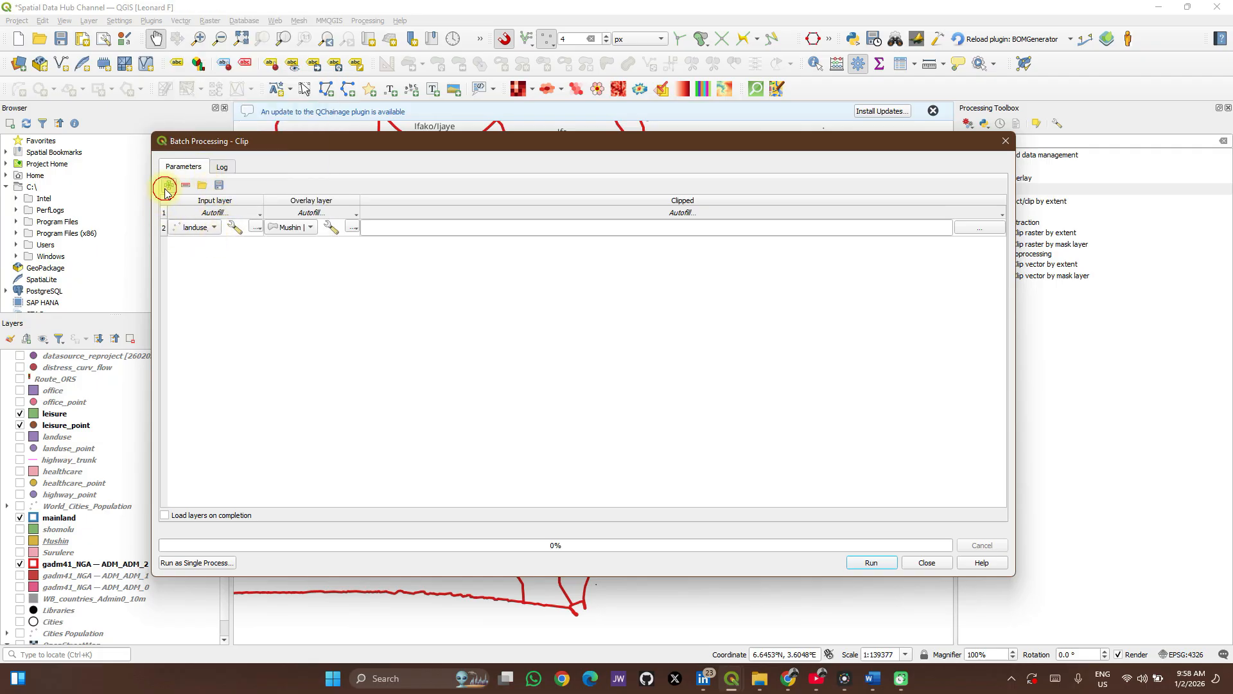
pyautogui.click(216, 242)
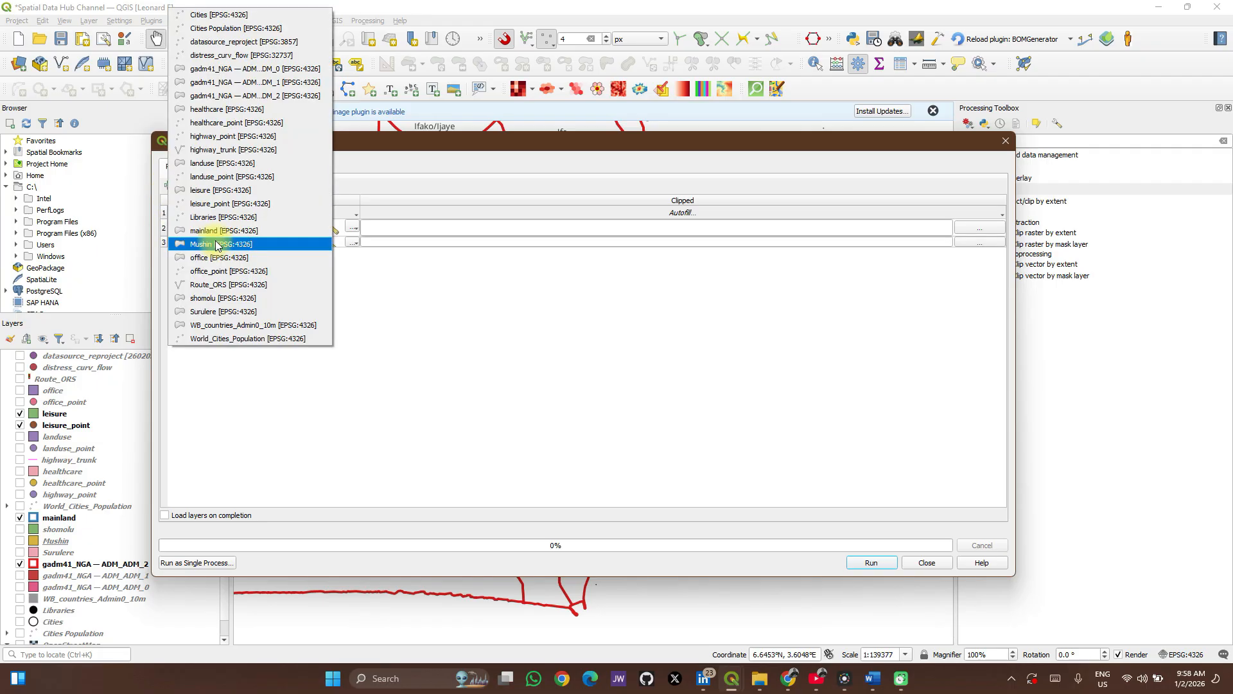
pyautogui.click(208, 190)
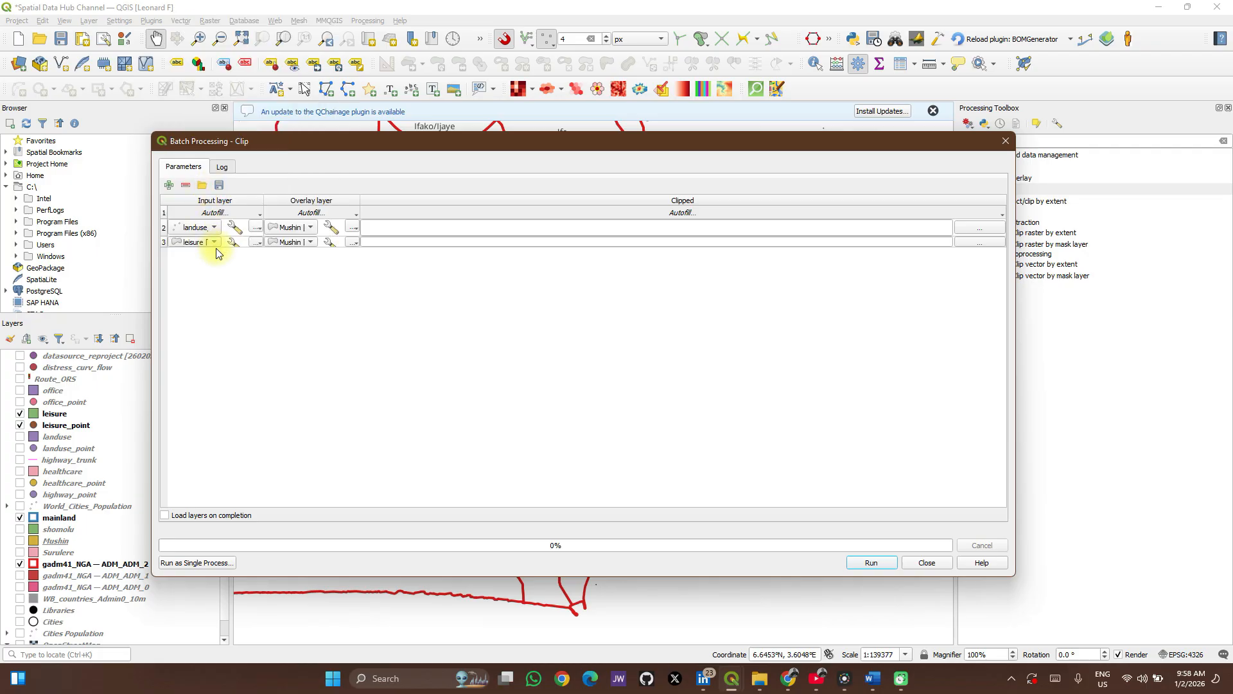
pyautogui.click(233, 212)
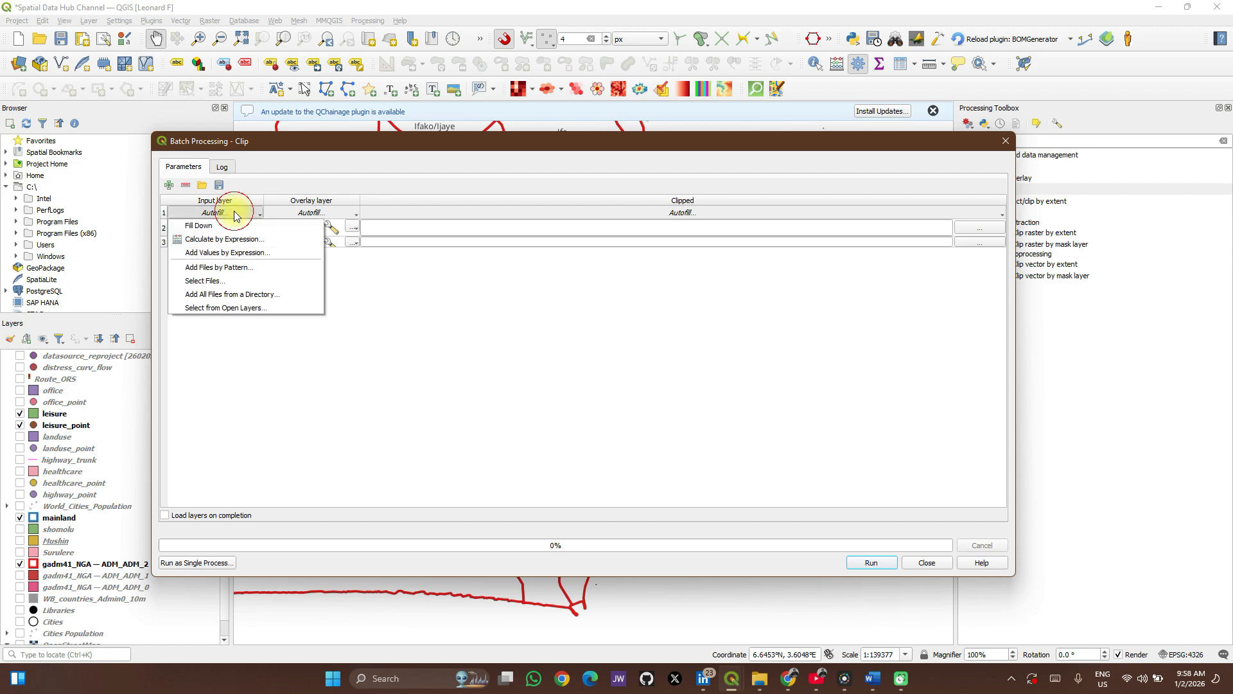
pyautogui.click(233, 294)
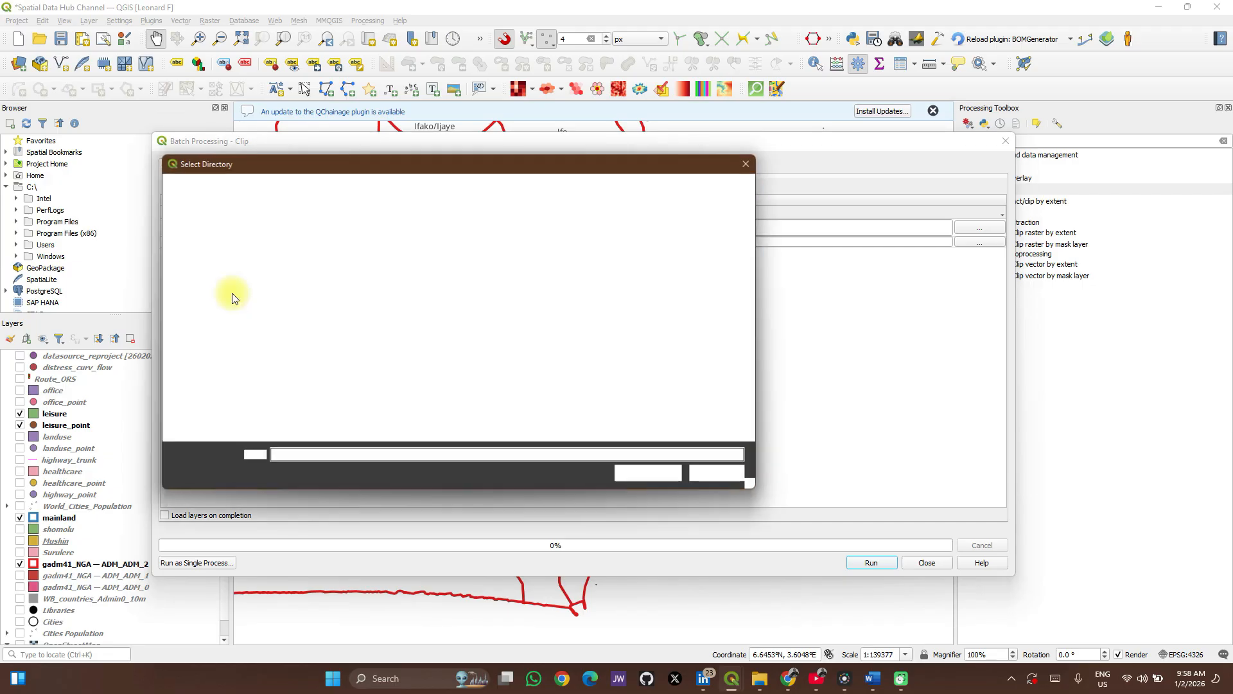
pyautogui.click(752, 161)
# Add open layers healthcare, healthcare_point, highway_point, highway_trunk, landuse, landuse_point, leisure, leisure_point, office and office_point as batch input layers.
pyautogui.click(253, 214)
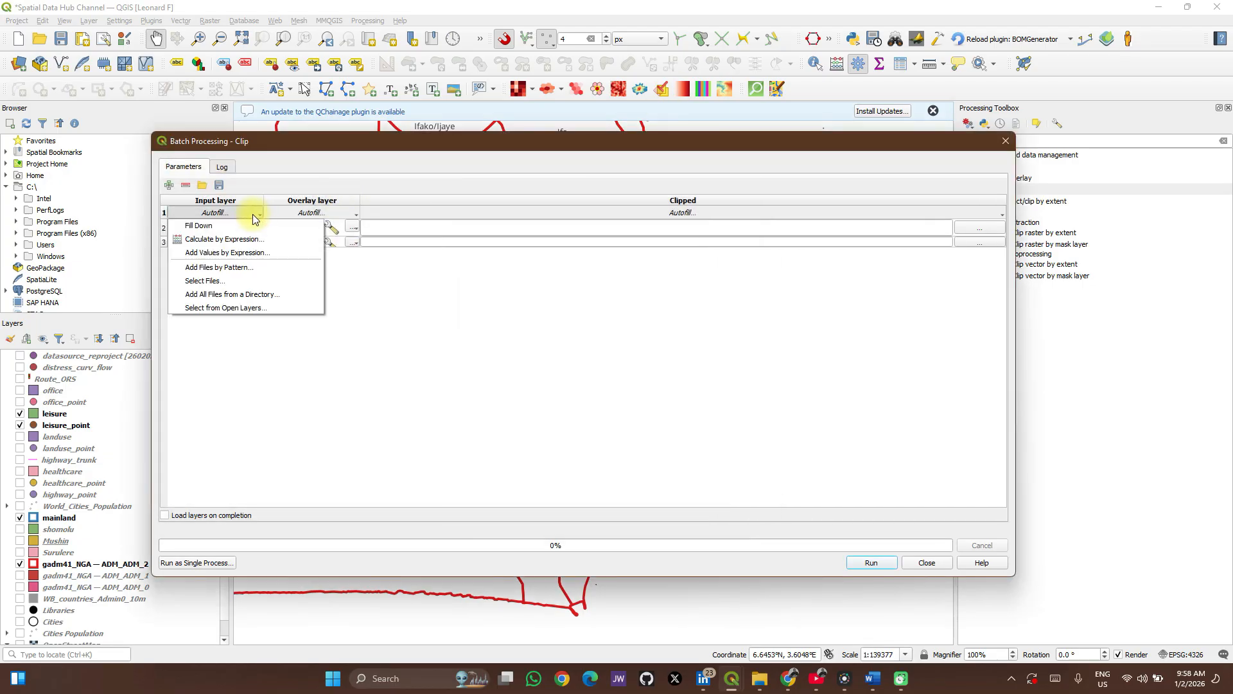
pyautogui.click(230, 309)
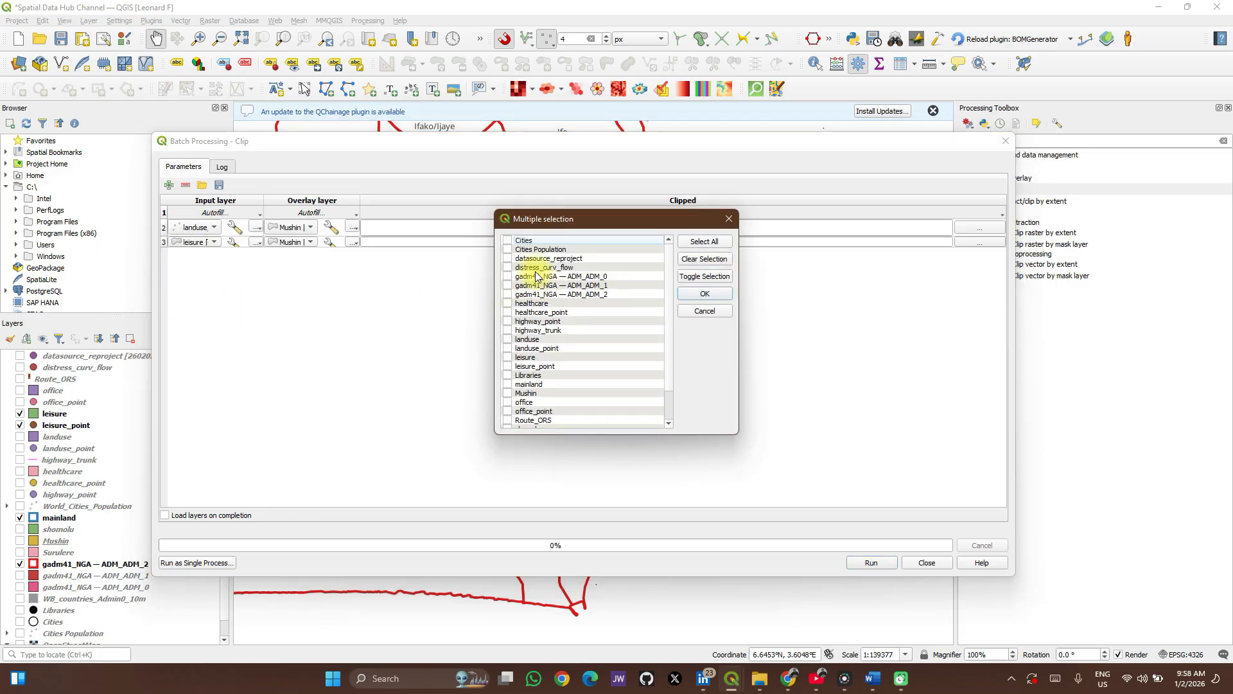
pyautogui.click(508, 313)
pyautogui.click(509, 321)
pyautogui.click(508, 330)
pyautogui.click(508, 340)
pyautogui.click(508, 348)
pyautogui.click(508, 357)
pyautogui.click(508, 366)
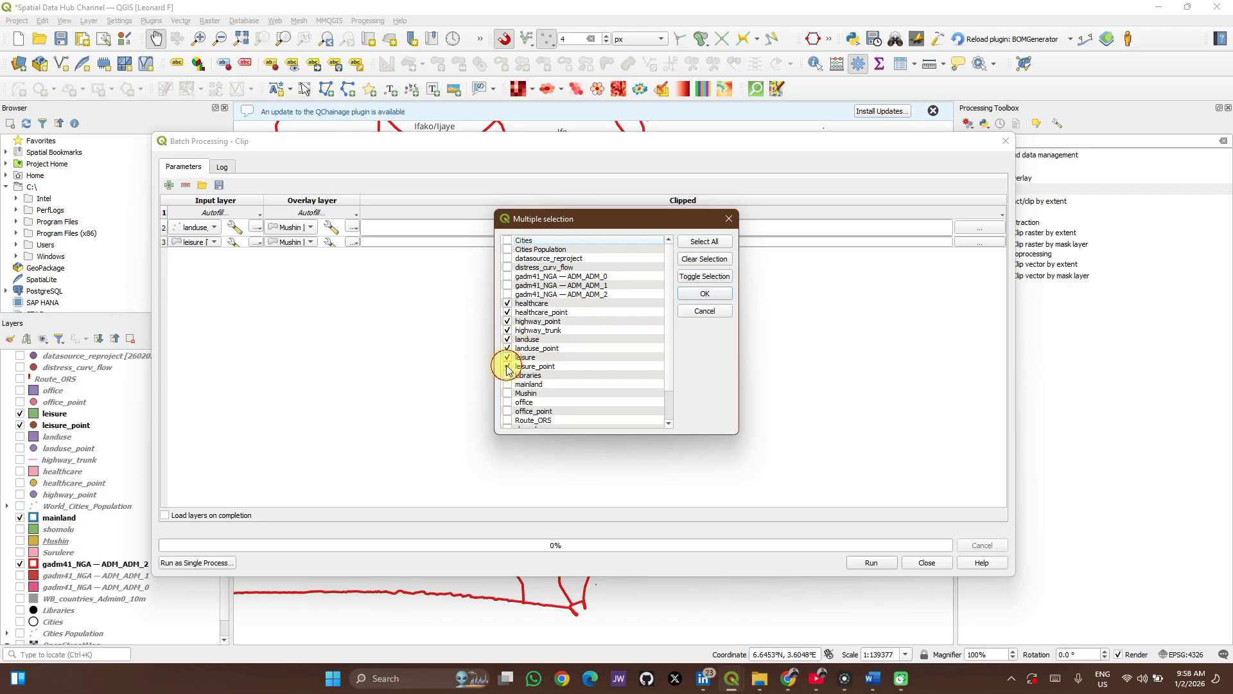
pyautogui.click(507, 402)
pyautogui.click(508, 411)
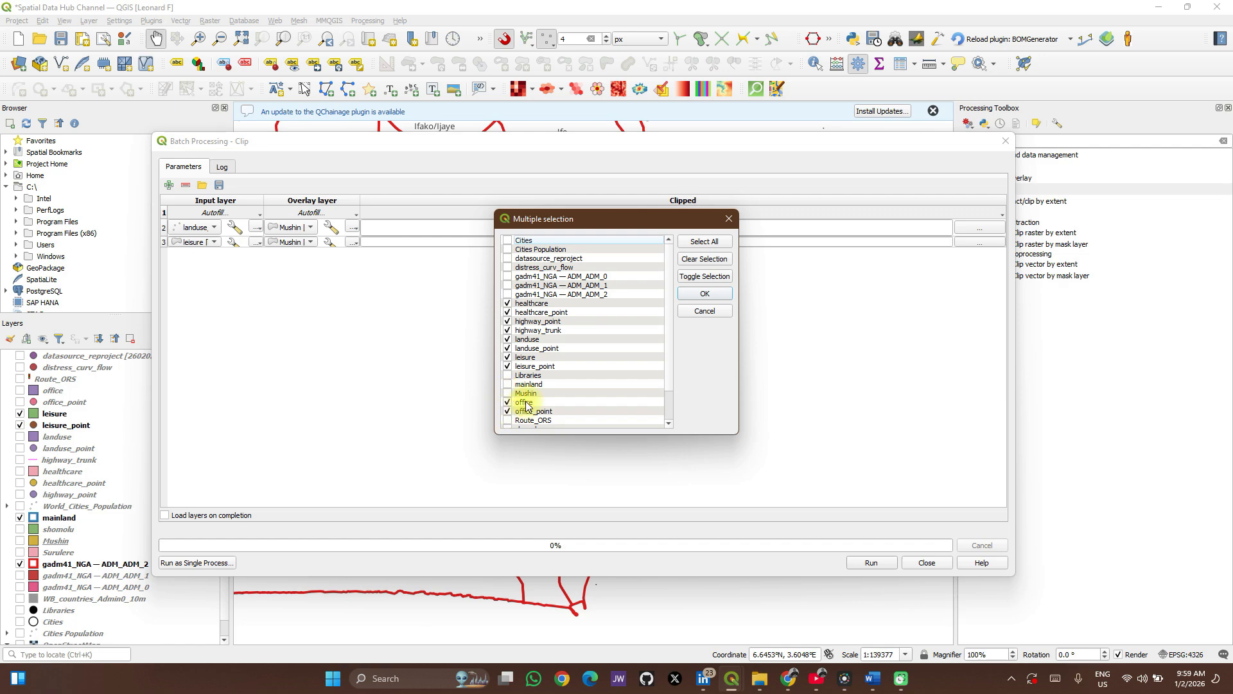
pyautogui.click(704, 294)
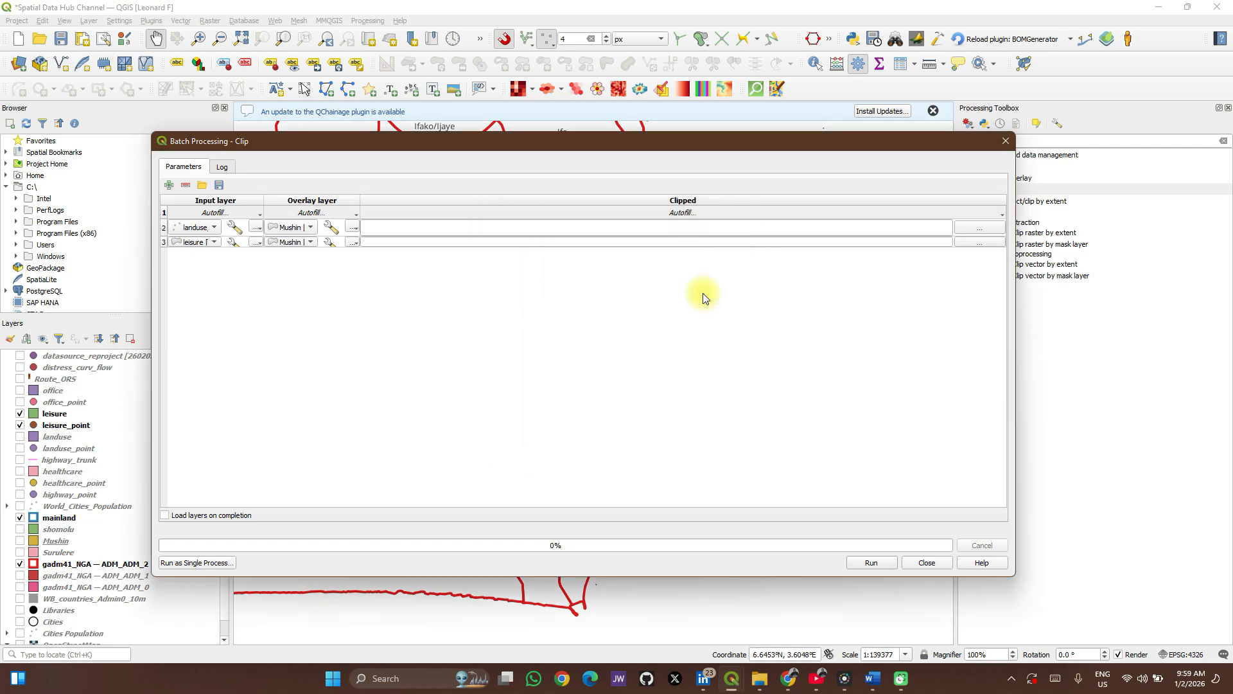
# Remove the first two batch rows, the individually set landuse_point and leisure inputs.
pyautogui.click(165, 230)
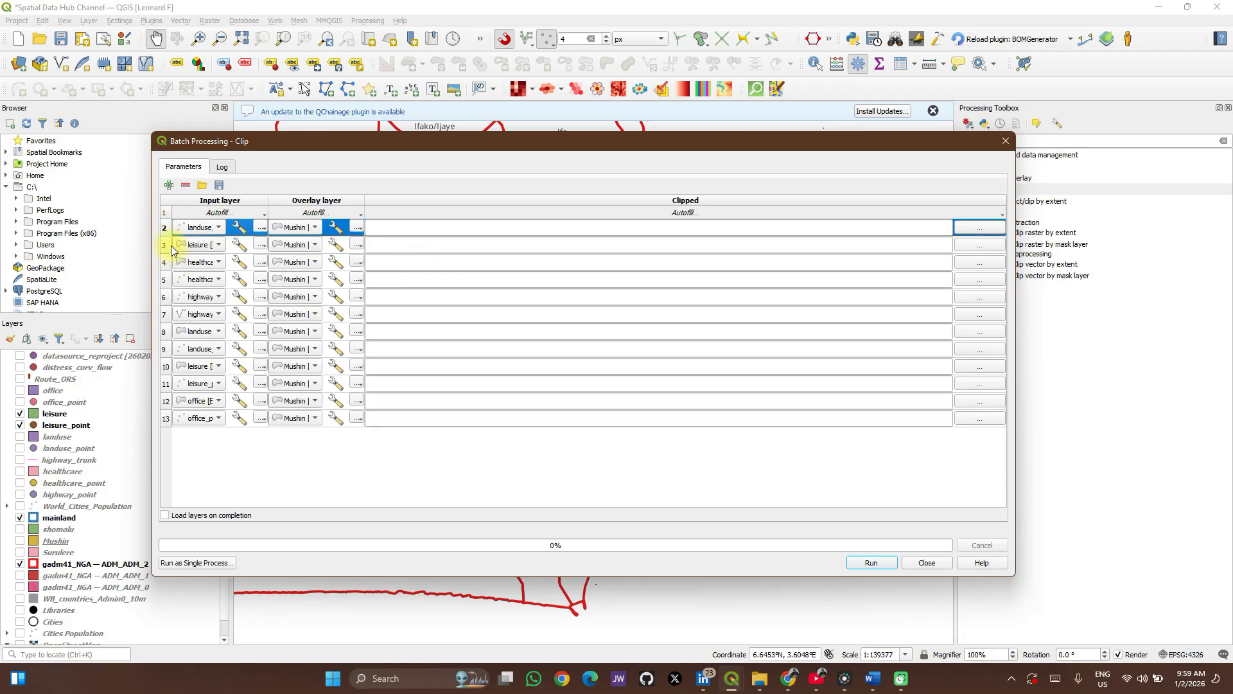
pyautogui.keyDown('shift'); pyautogui.click(166, 245); pyautogui.keyUp('shift')
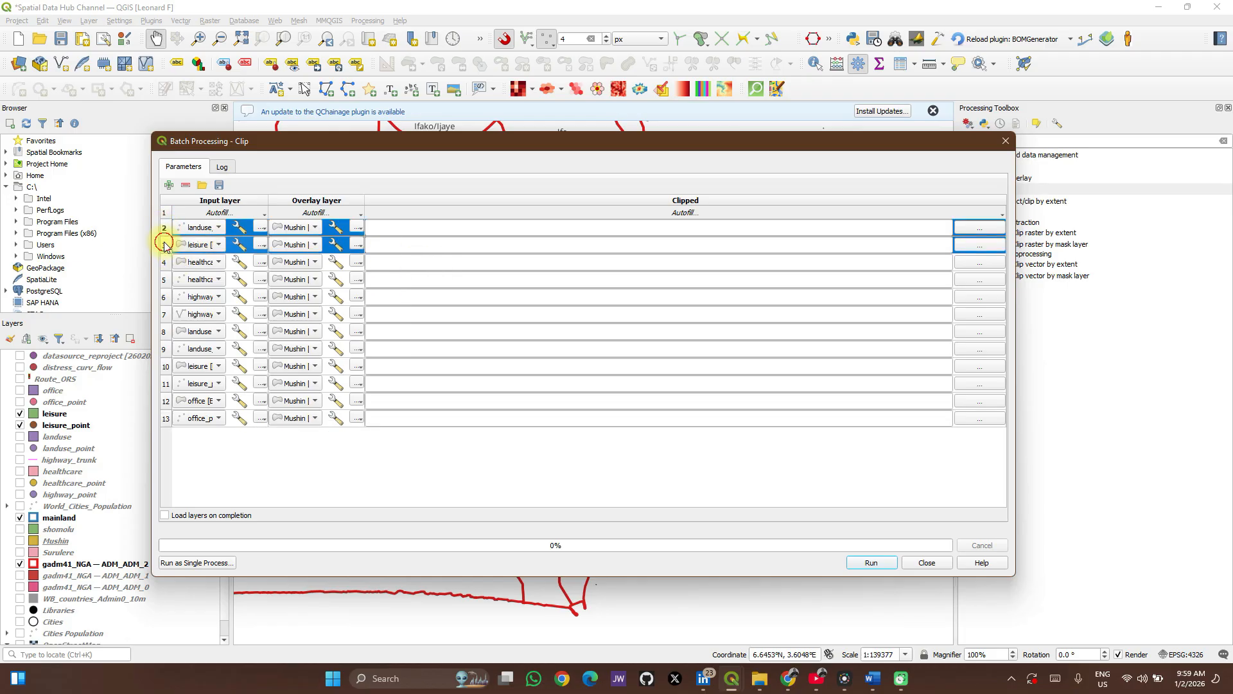
pyautogui.click(186, 185)
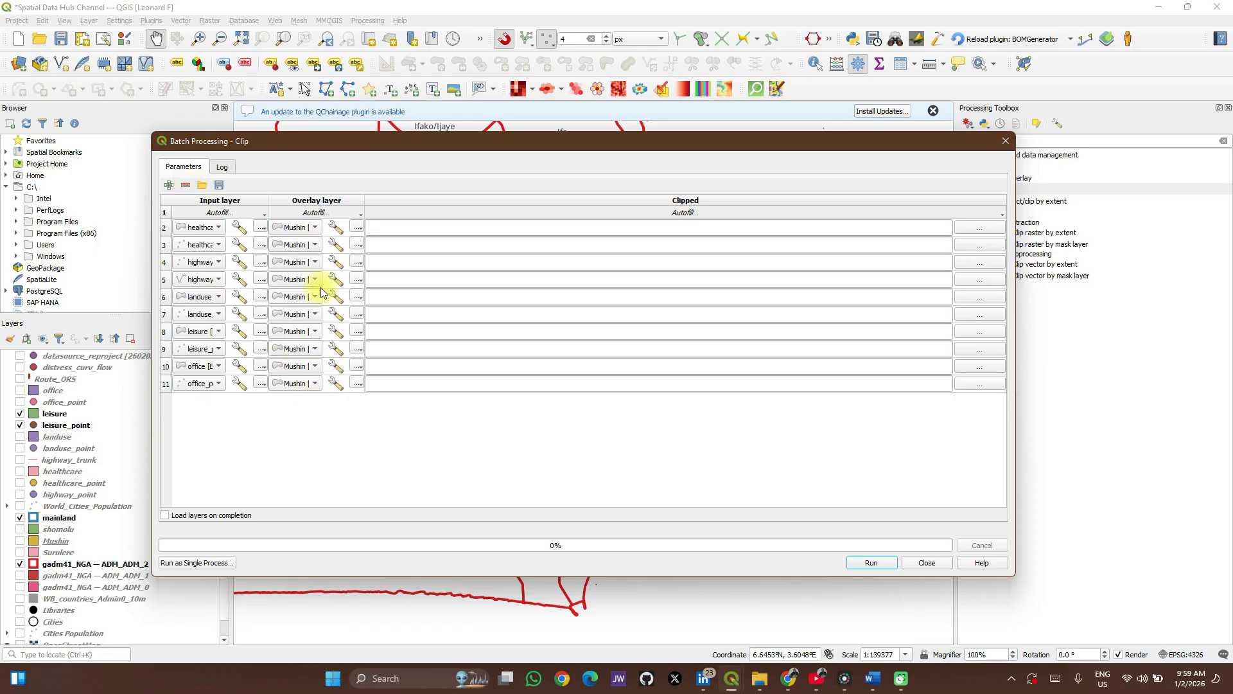
# Set the first row's overlay layer to mainland and fill it down to all batch rows.
pyautogui.click(313, 231)
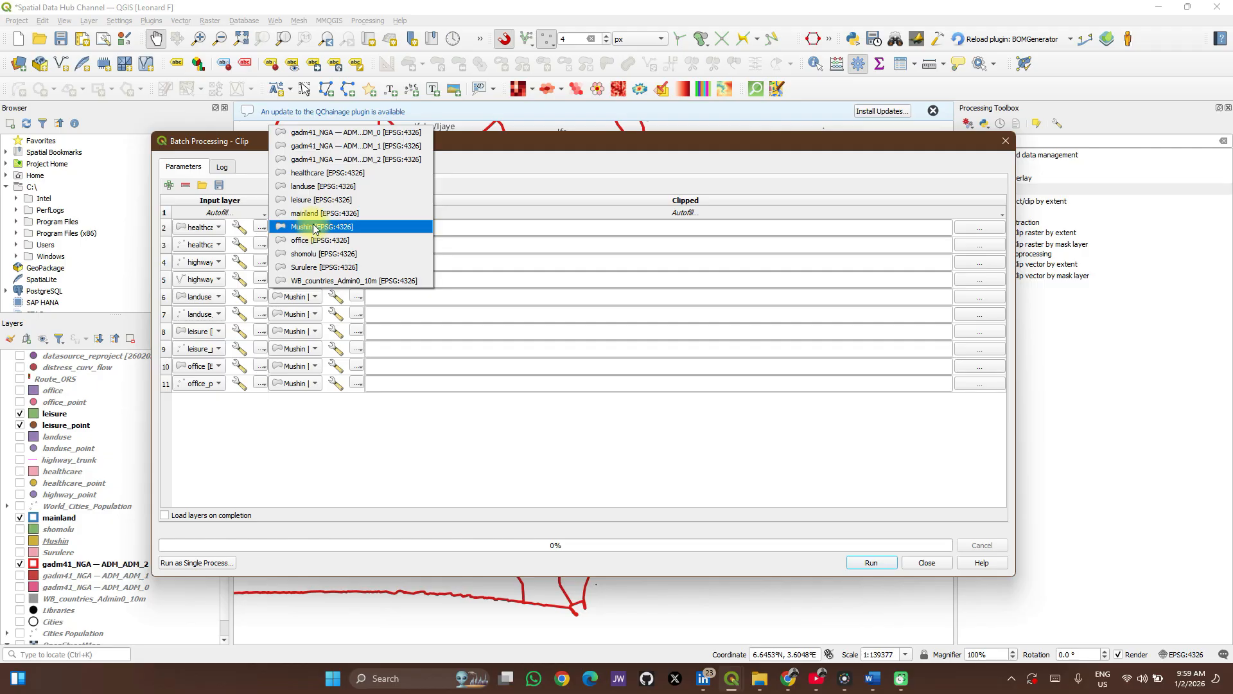
pyautogui.click(314, 215)
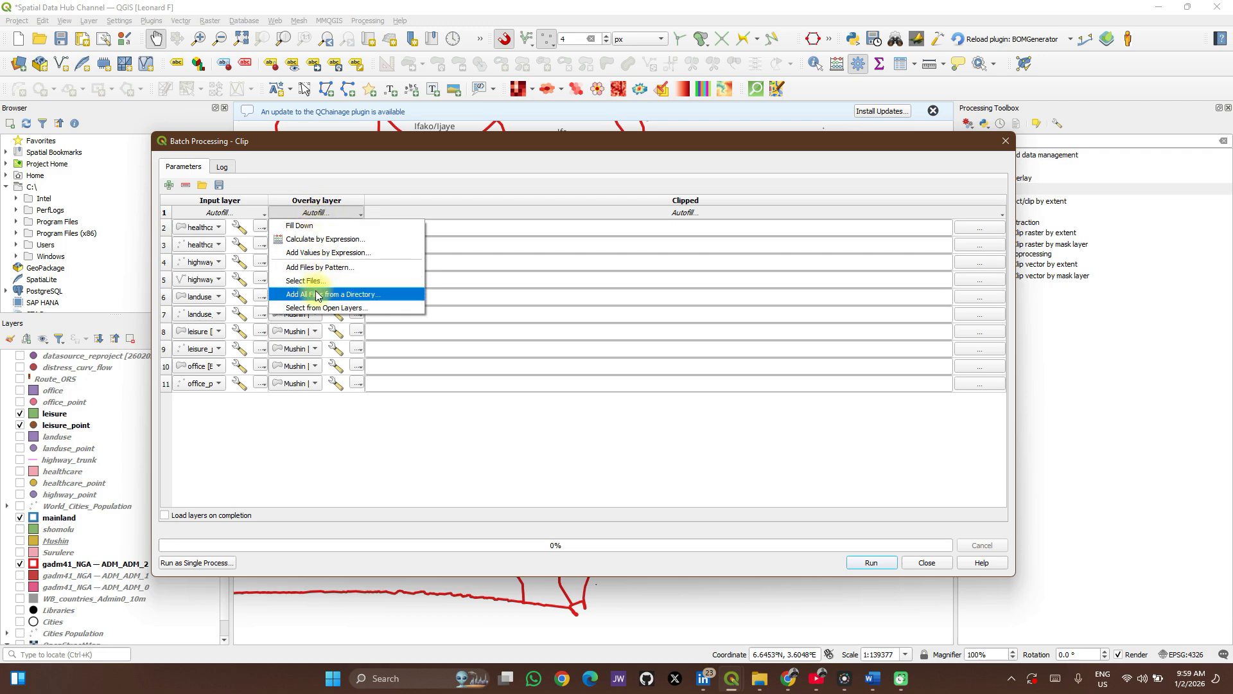
pyautogui.click(308, 230)
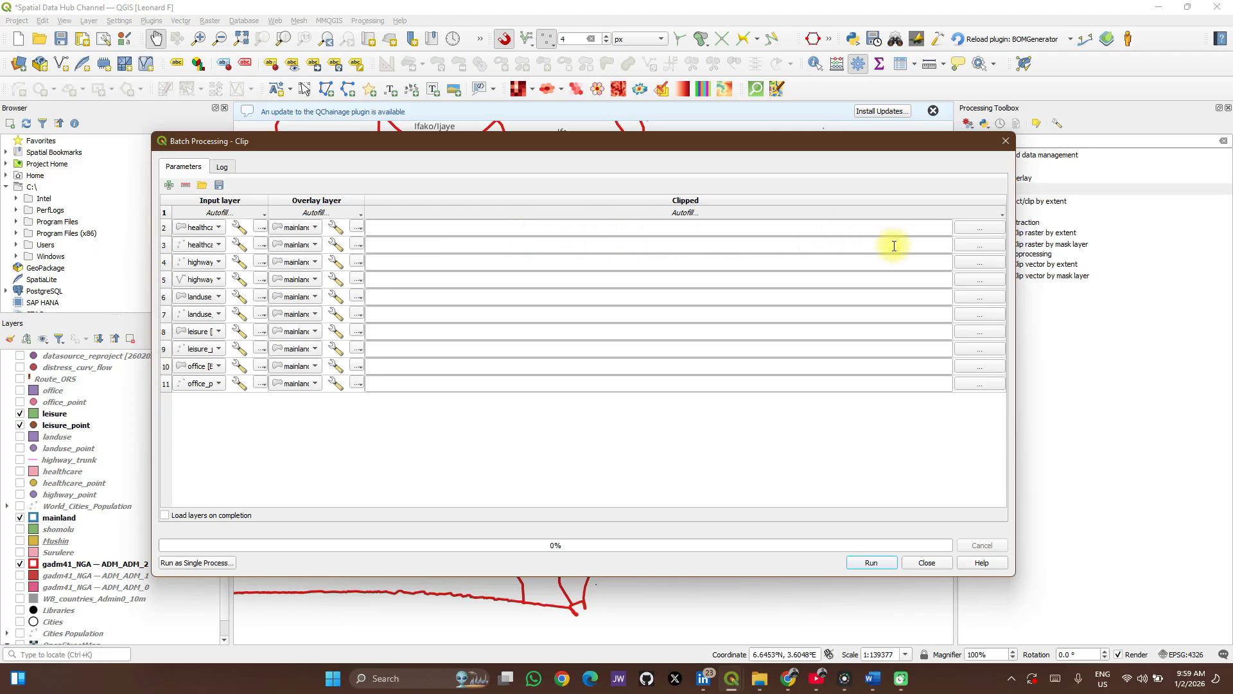
# Set the clipped output's base file name to mainland_clipped_ as a GPKG file in the Spatial Data Hub Data folder.
pyautogui.click(971, 229)
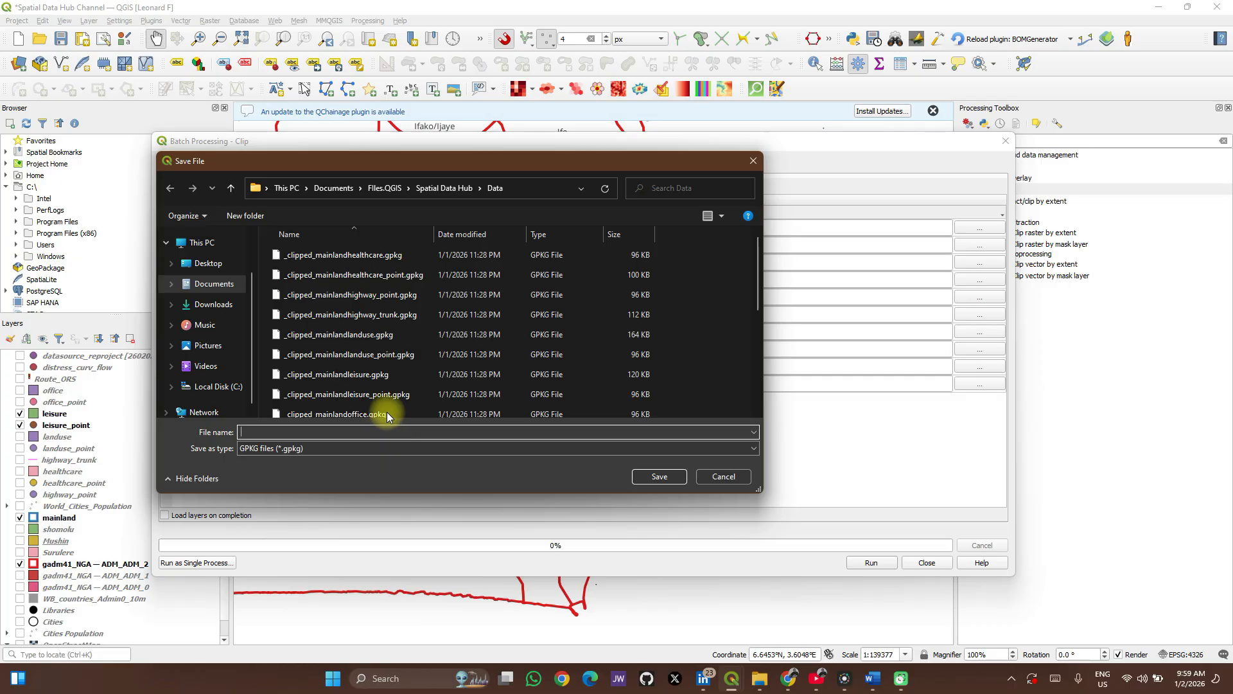
pyautogui.scroll(-4, 399, 377)
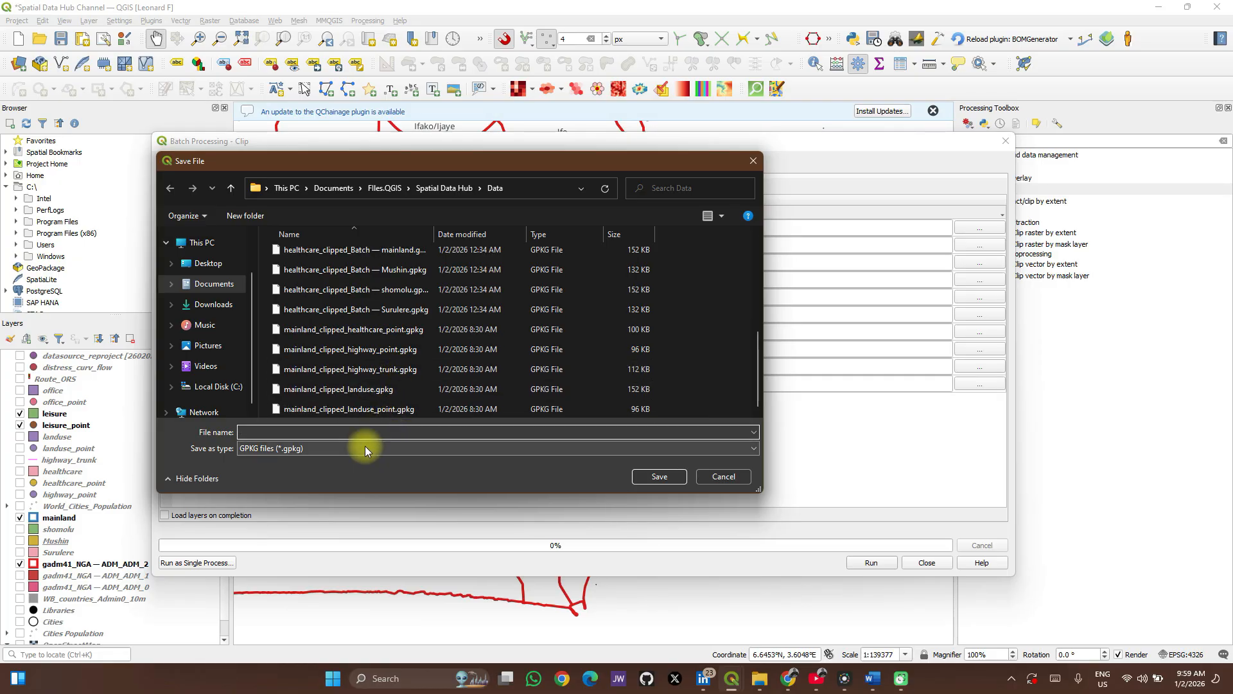
pyautogui.write('main')
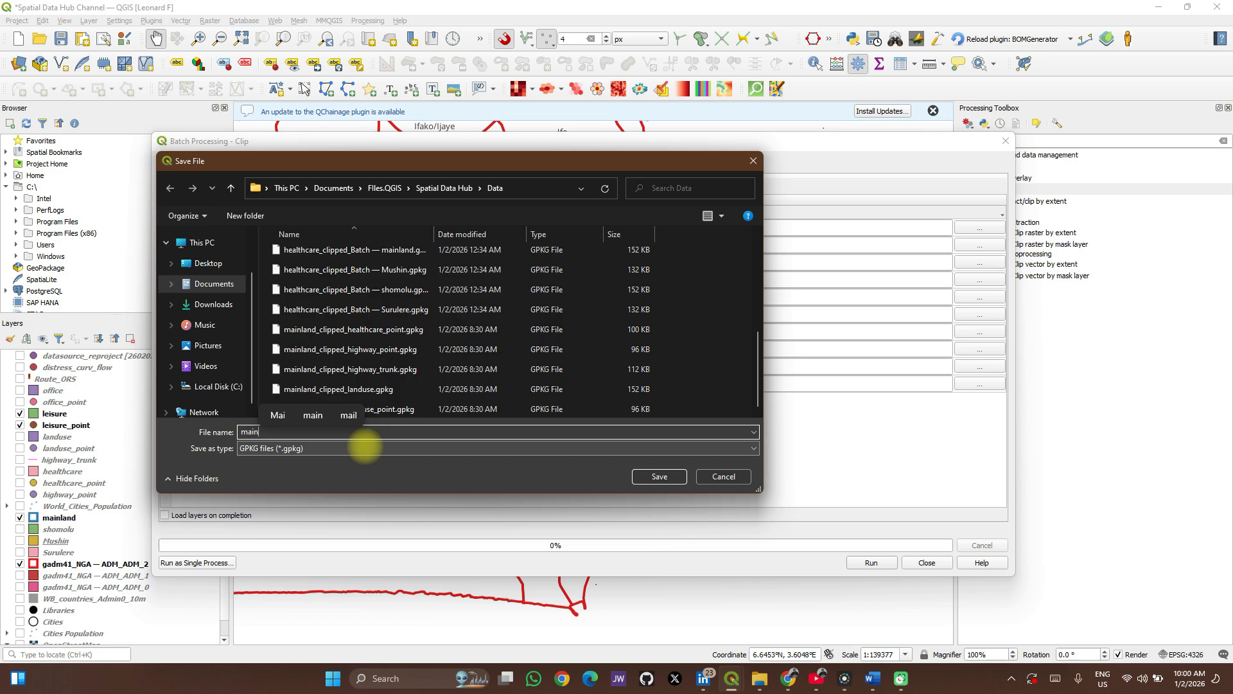
pyautogui.write('land')
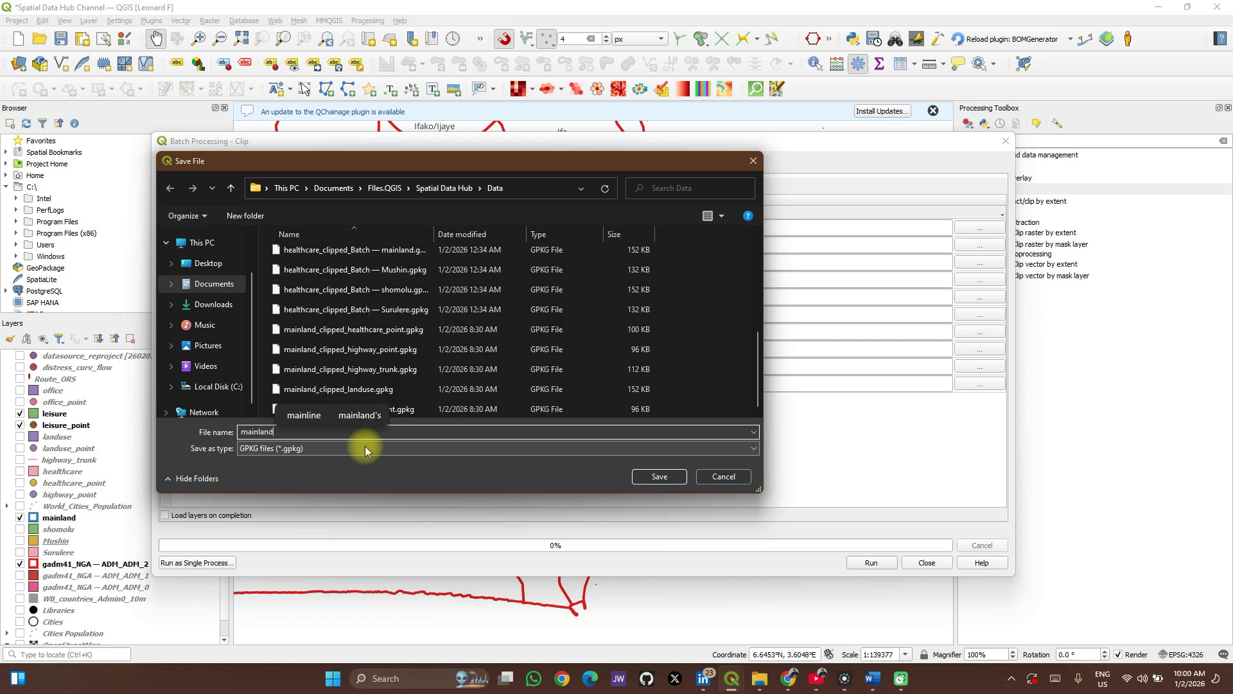
pyautogui.write('_')
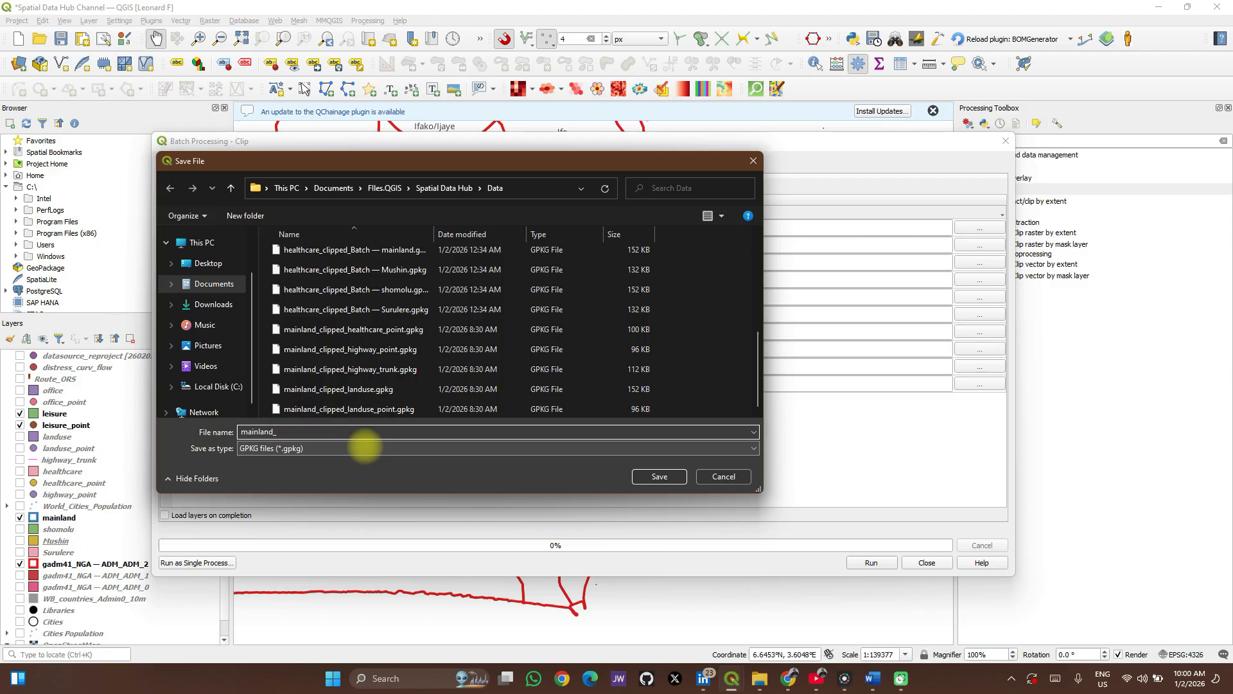
pyautogui.write('clipp')
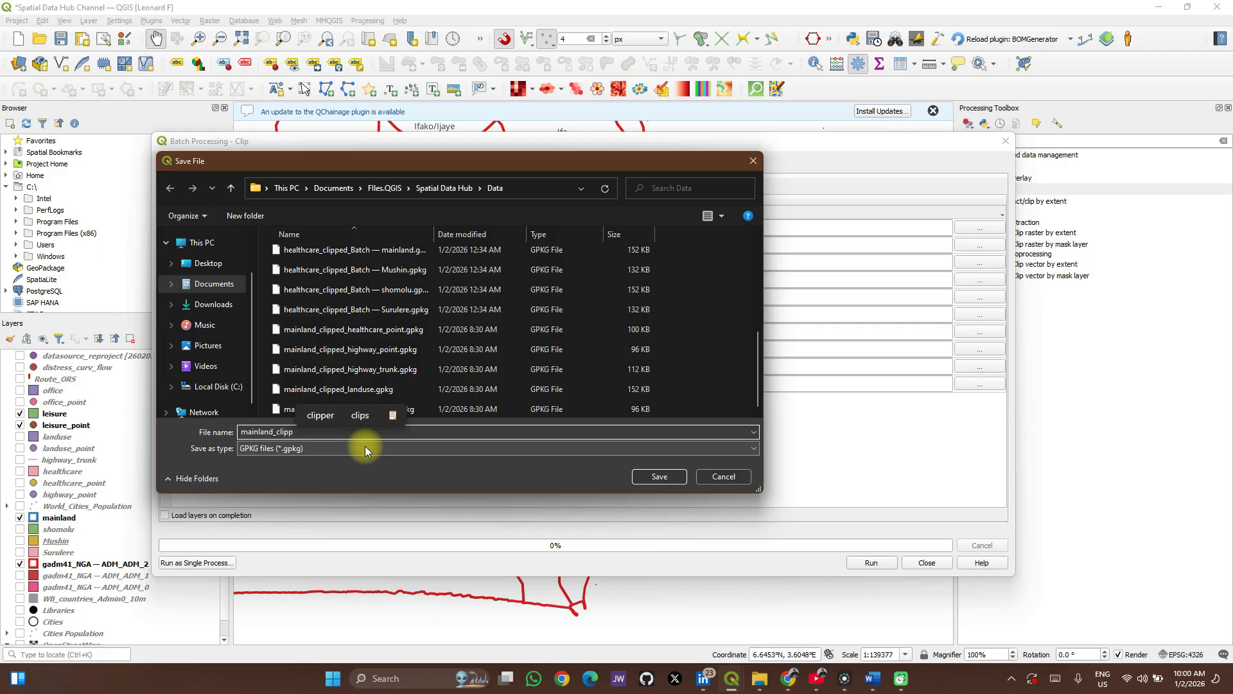
pyautogui.write('ed')
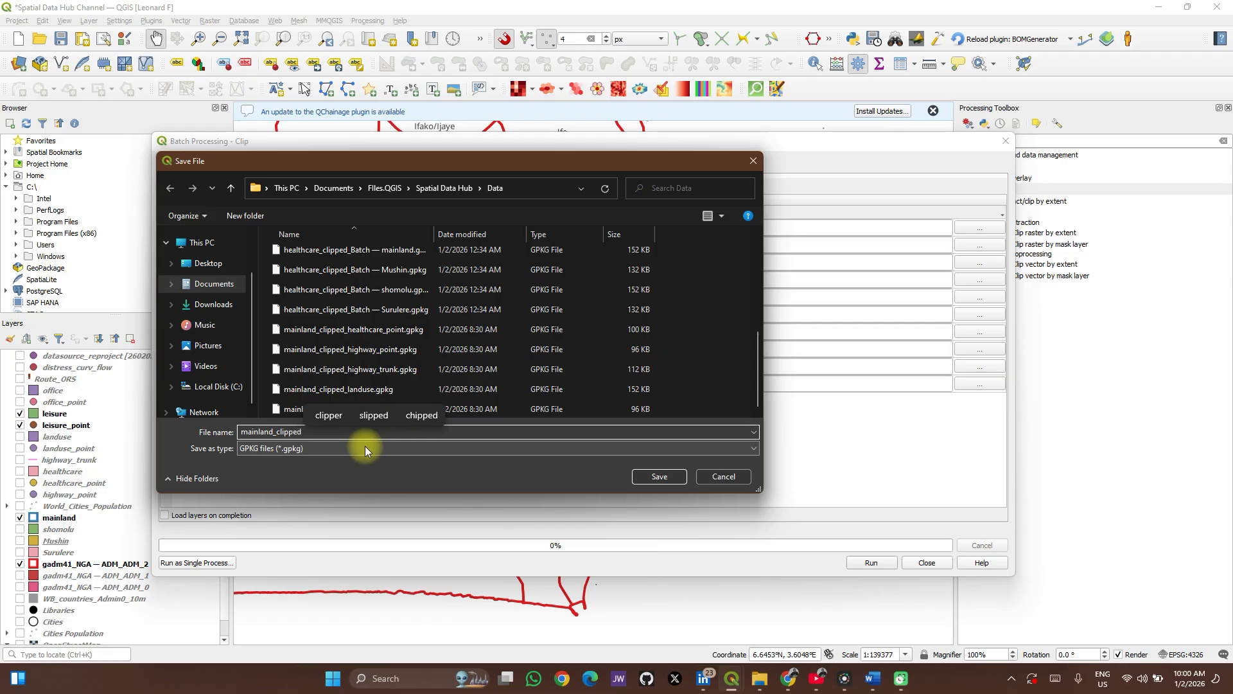
pyautogui.write('_')
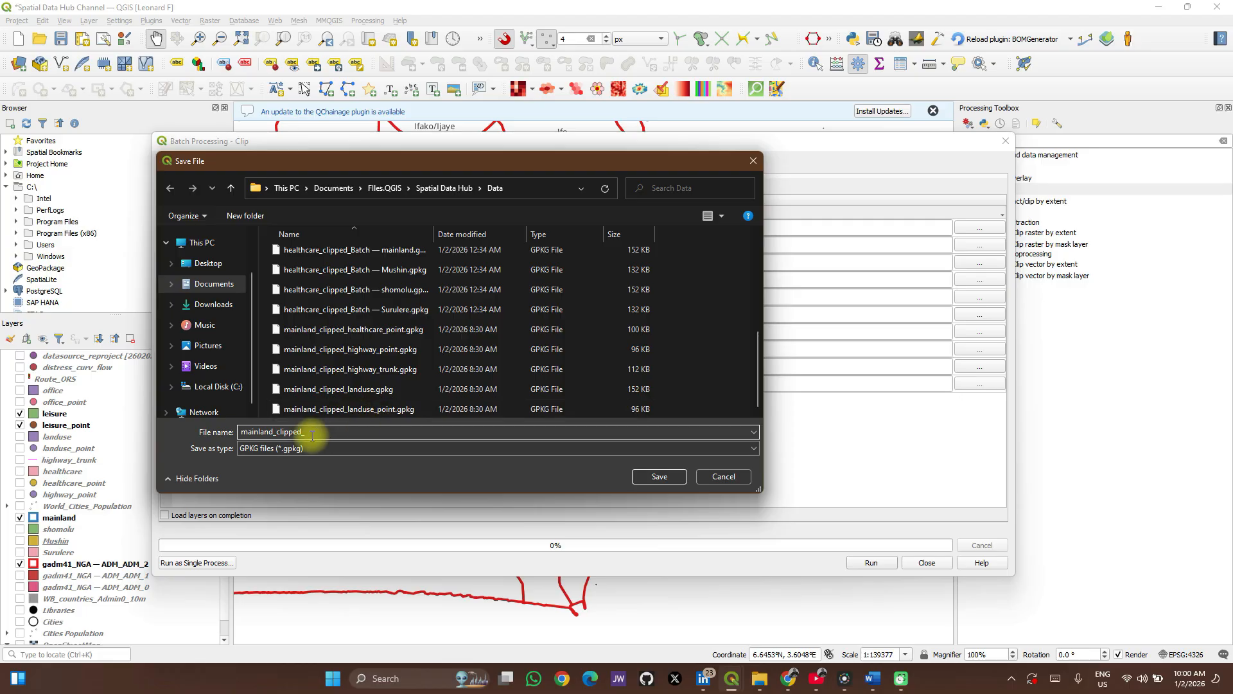
pyautogui.click(657, 476)
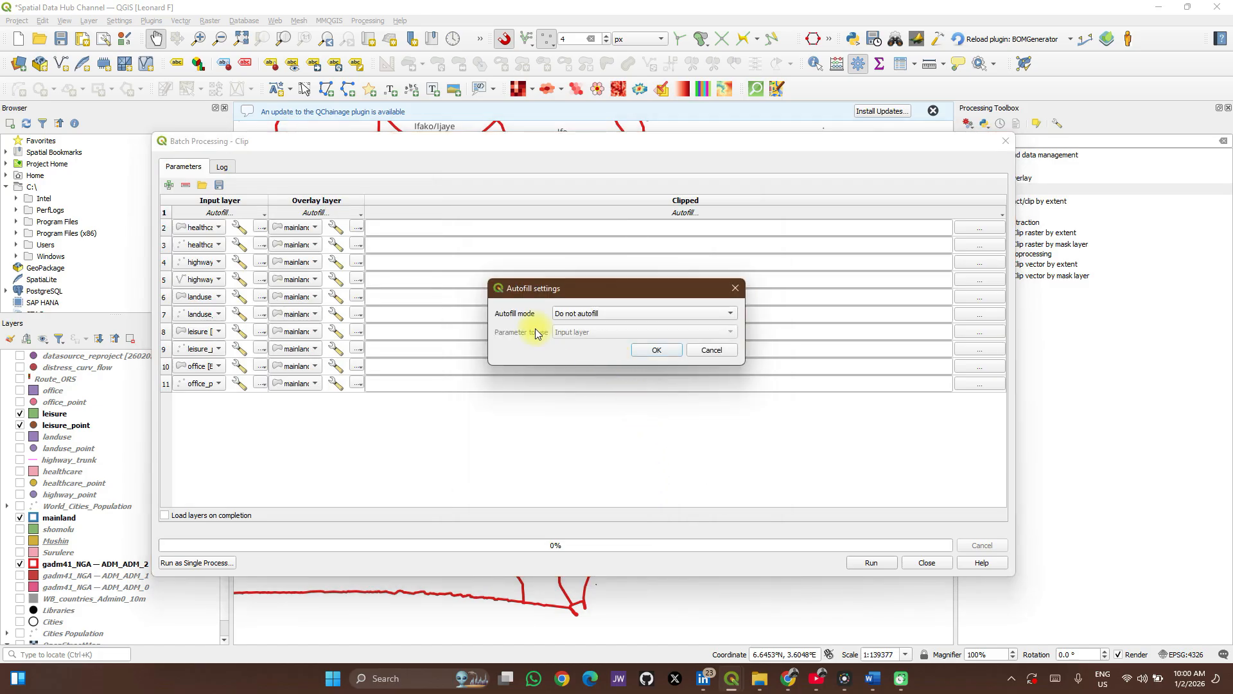
# Autofill the clipped output file names with parameter values taken from the Input layer.
pyautogui.click(581, 314)
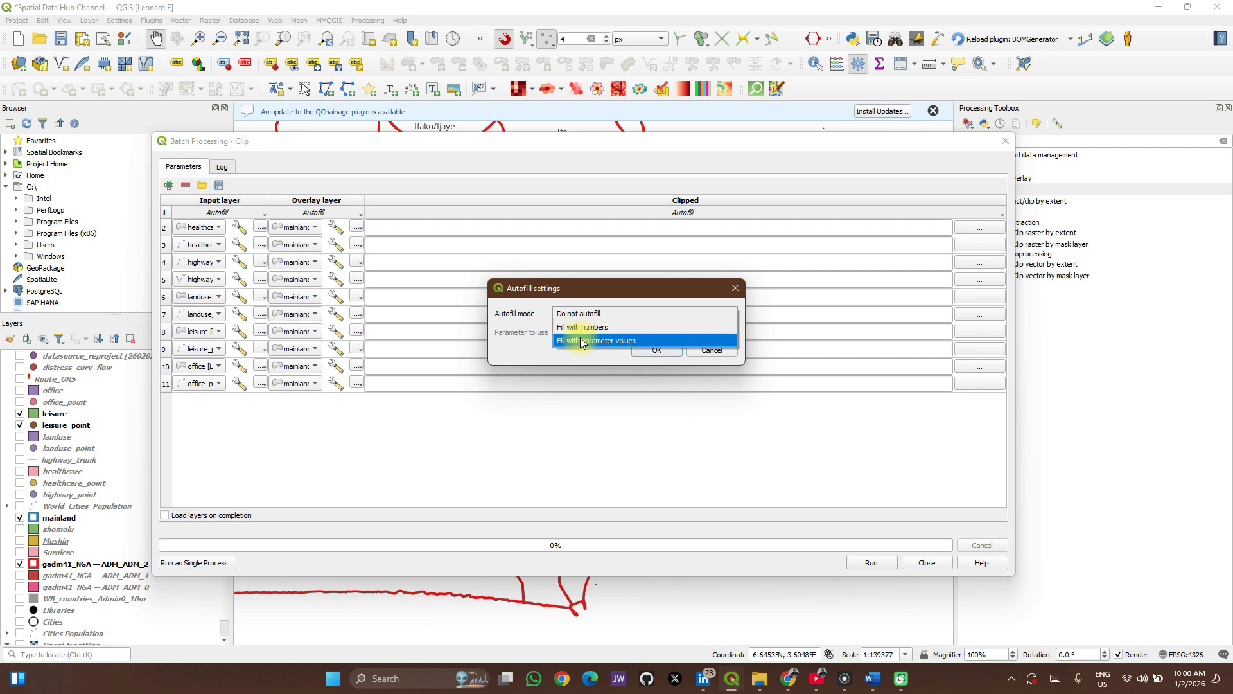
pyautogui.click(582, 341)
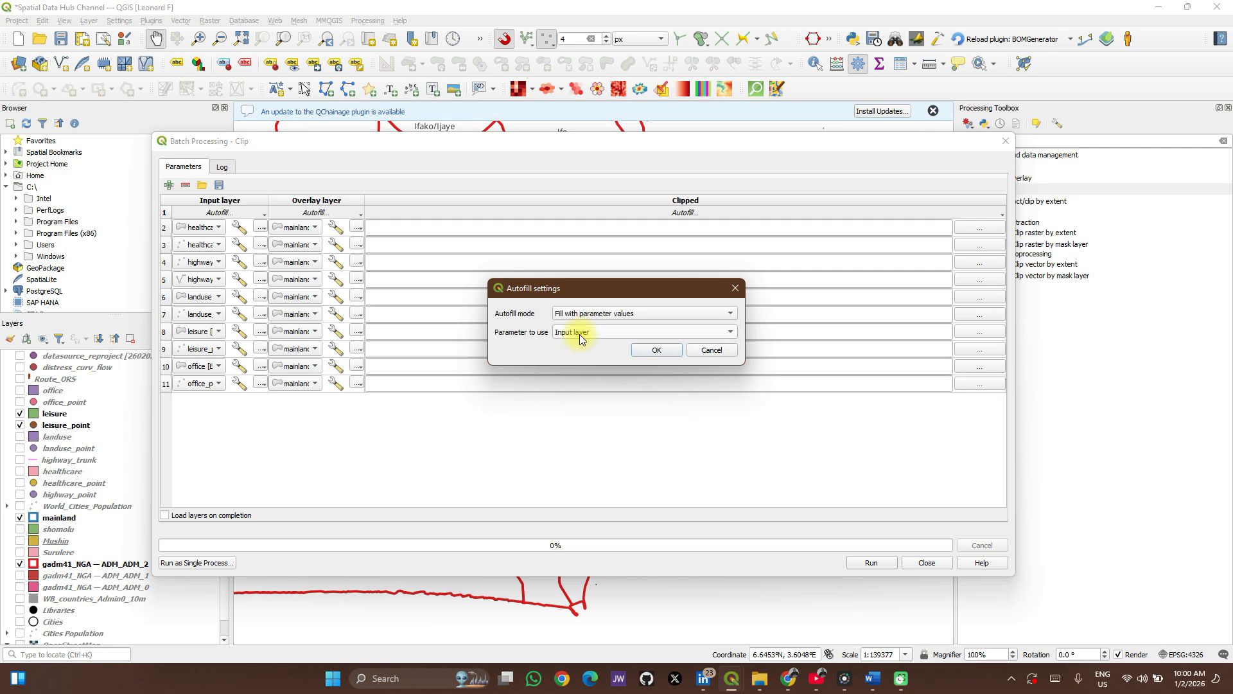
pyautogui.click(579, 334)
pyautogui.click(580, 332)
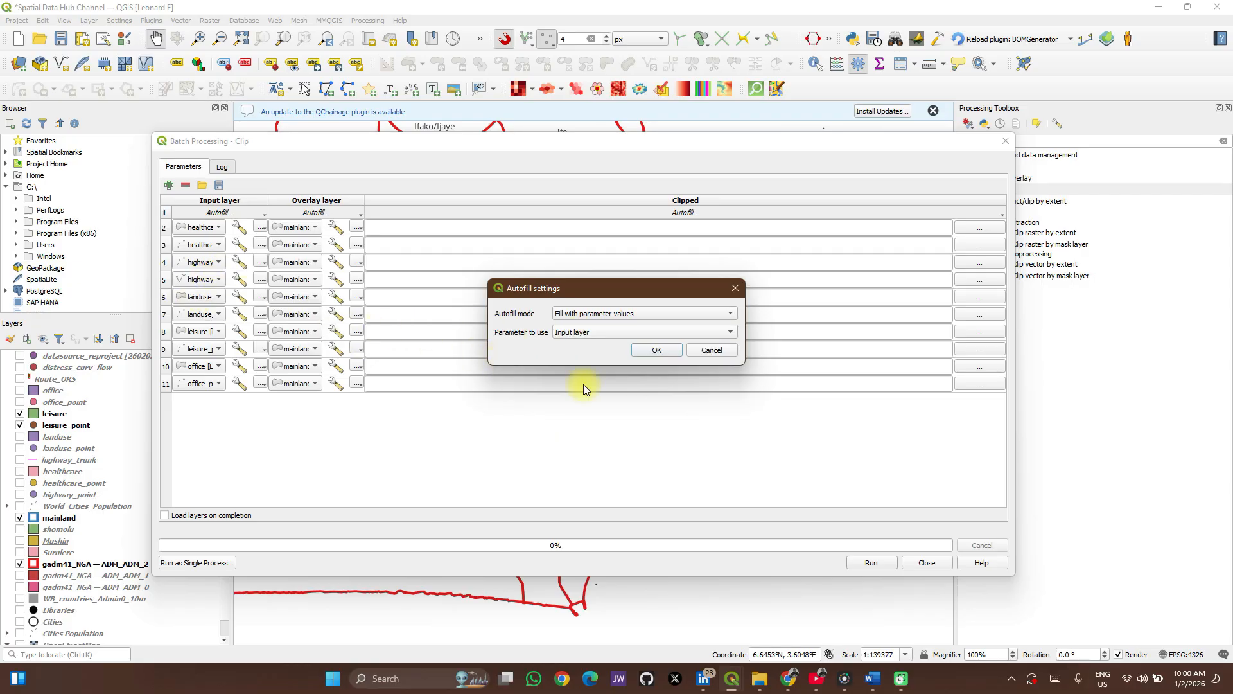
pyautogui.click(655, 352)
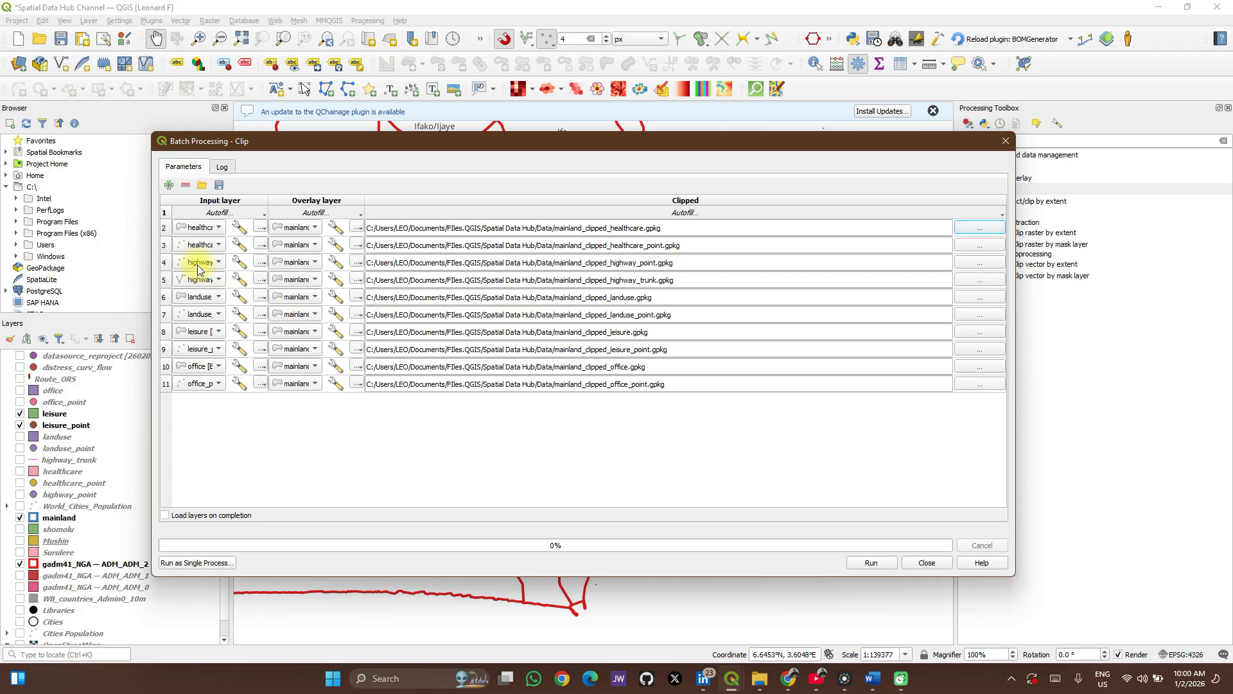
# Widen the input layer column, enable loading layers on completion, and run the batch clip.
pyautogui.moveTo(268, 200); pyautogui.dragTo(340, 206)
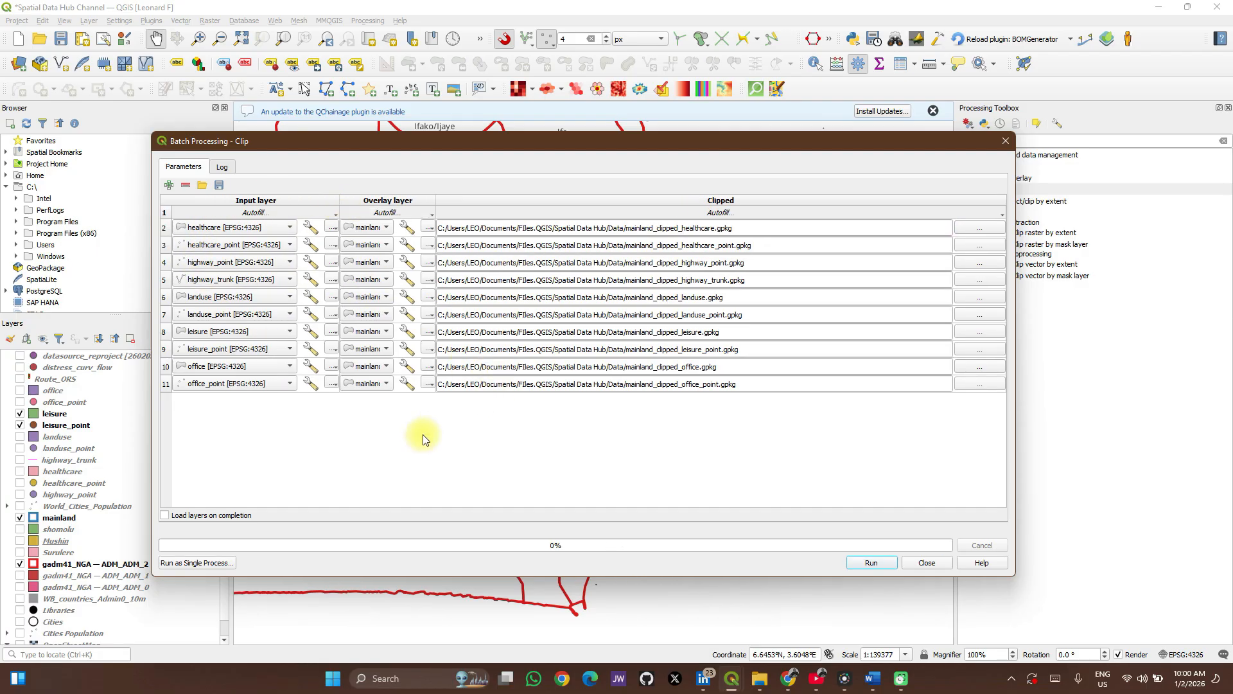
pyautogui.click(165, 516)
pyautogui.click(858, 563)
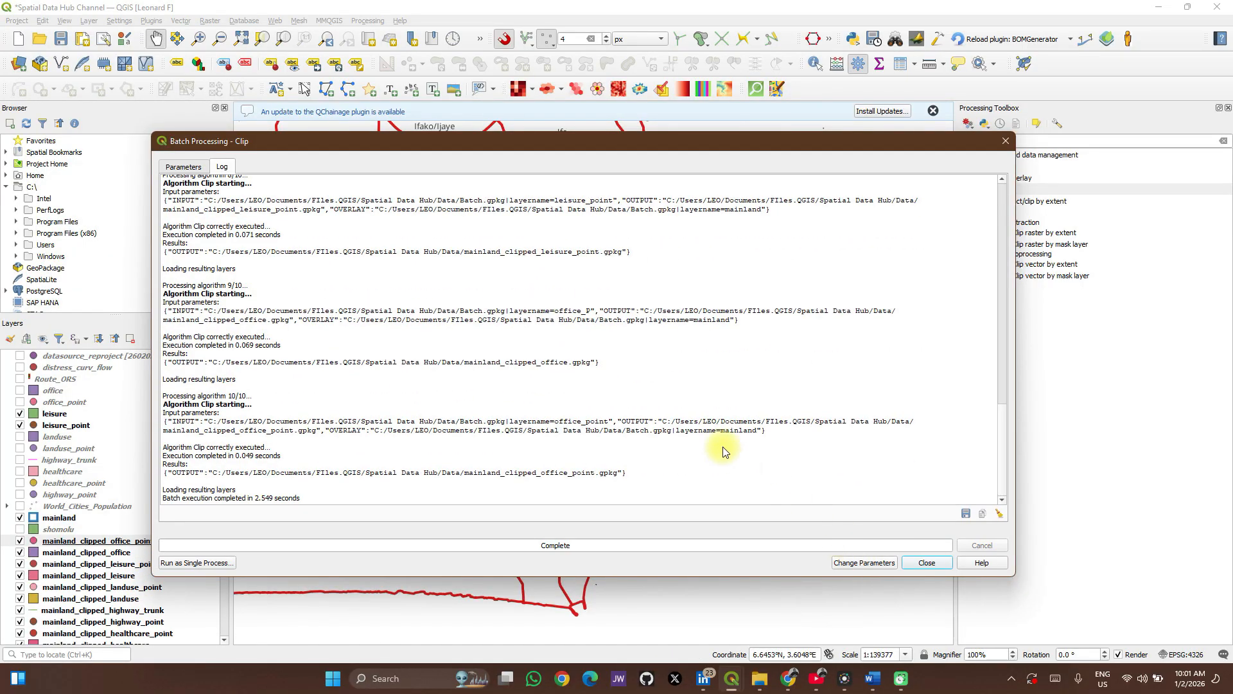
pyautogui.click(186, 167)
pyautogui.click(219, 187)
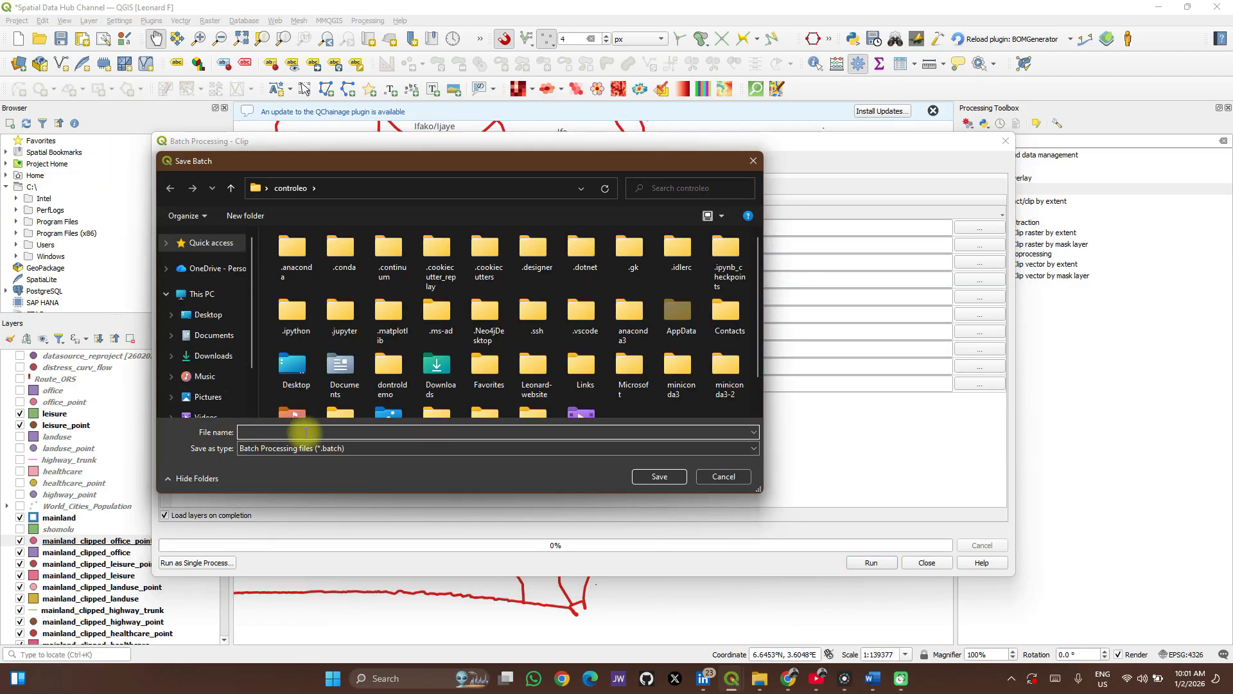
pyautogui.click(724, 477)
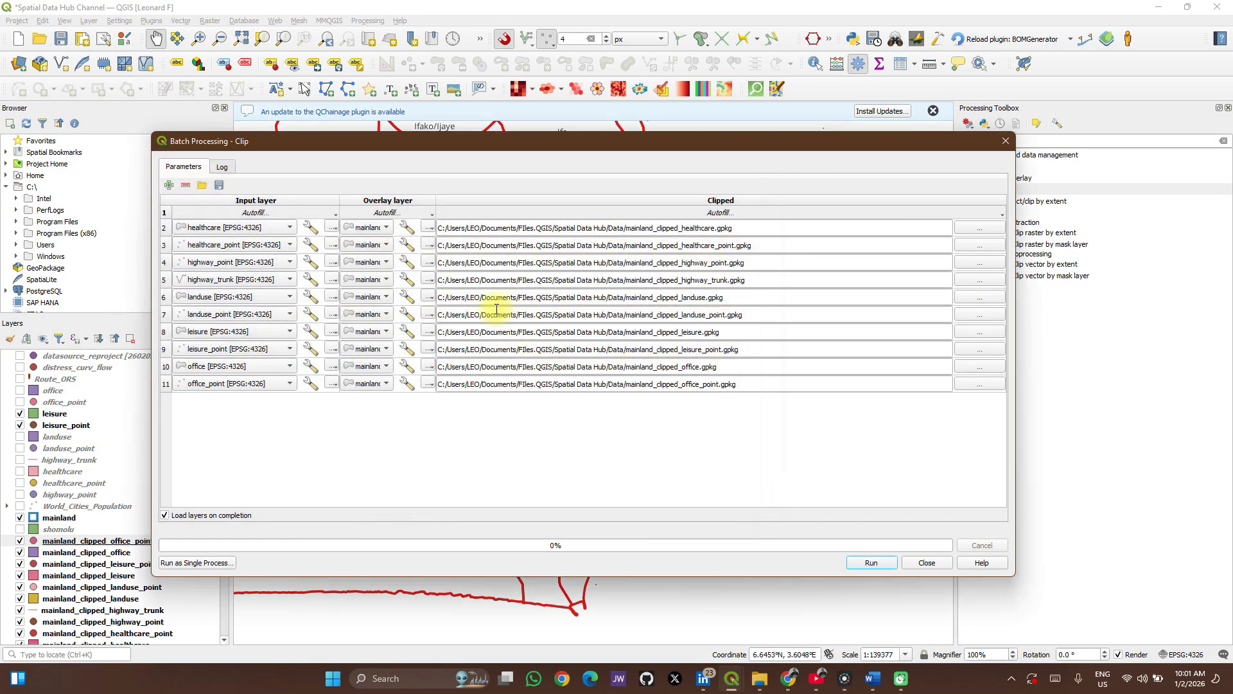
# Review the batch clip log for each layer's input parameters, execution status and output path.
pyautogui.click(223, 167)
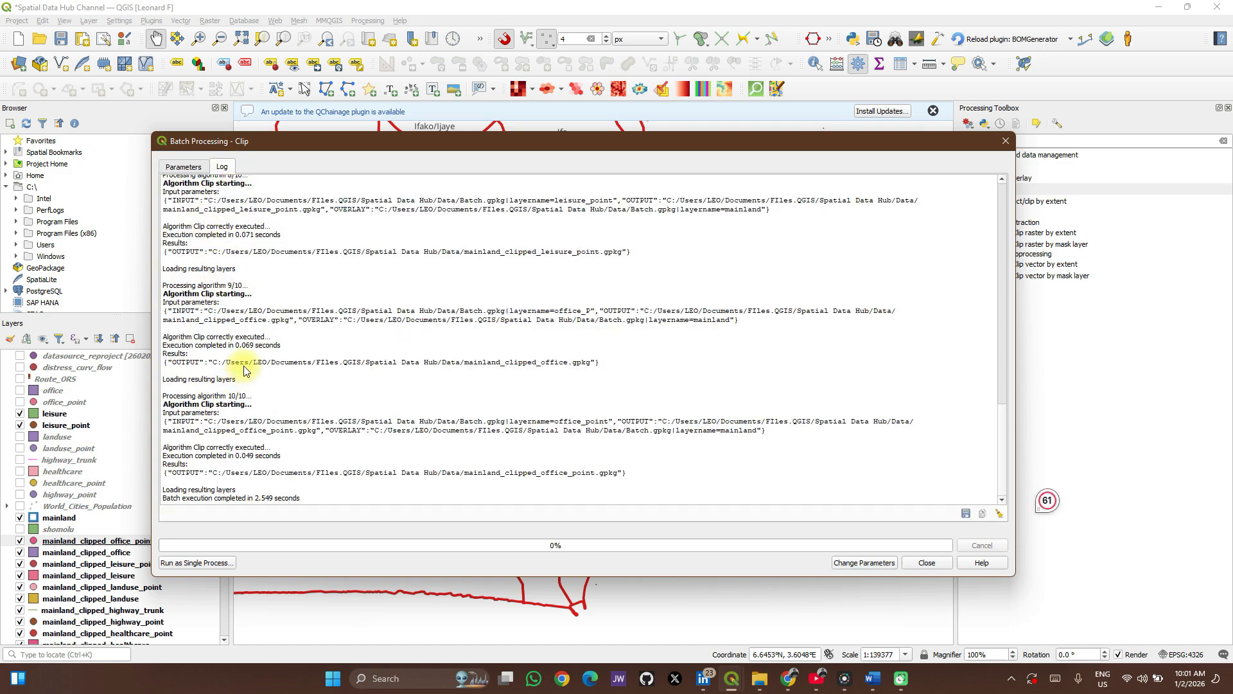
pyautogui.scroll(4, 244, 371)
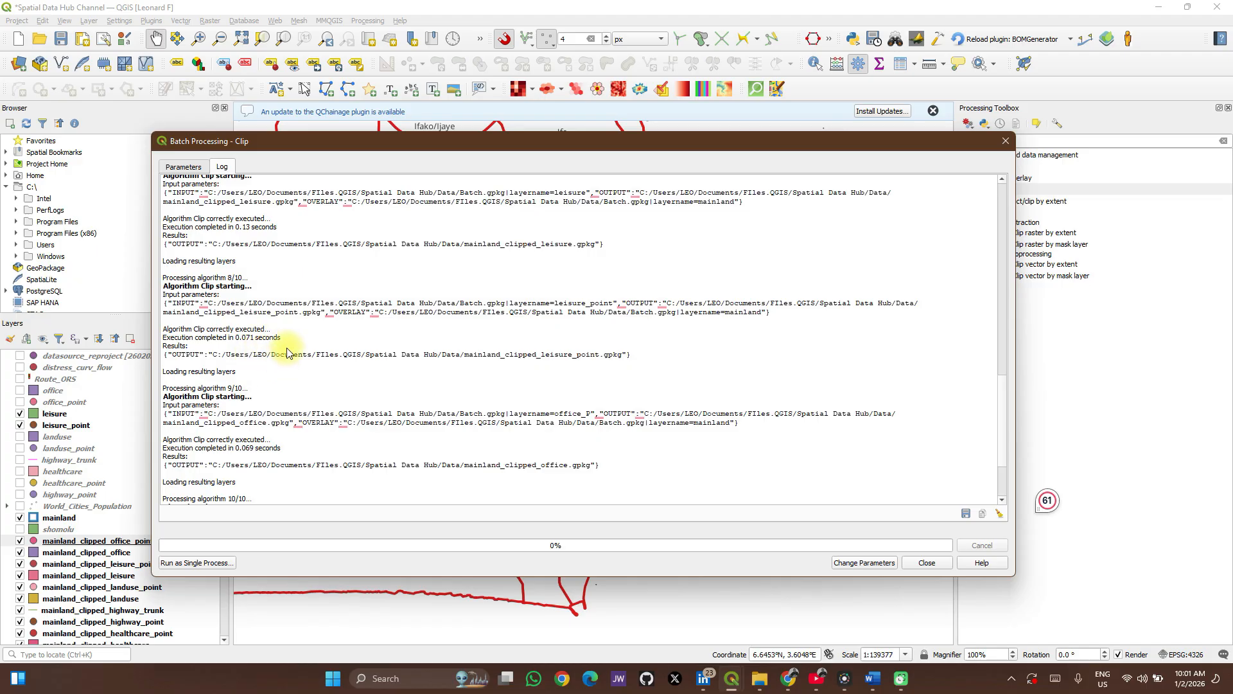
pyautogui.scroll(-4, 287, 353)
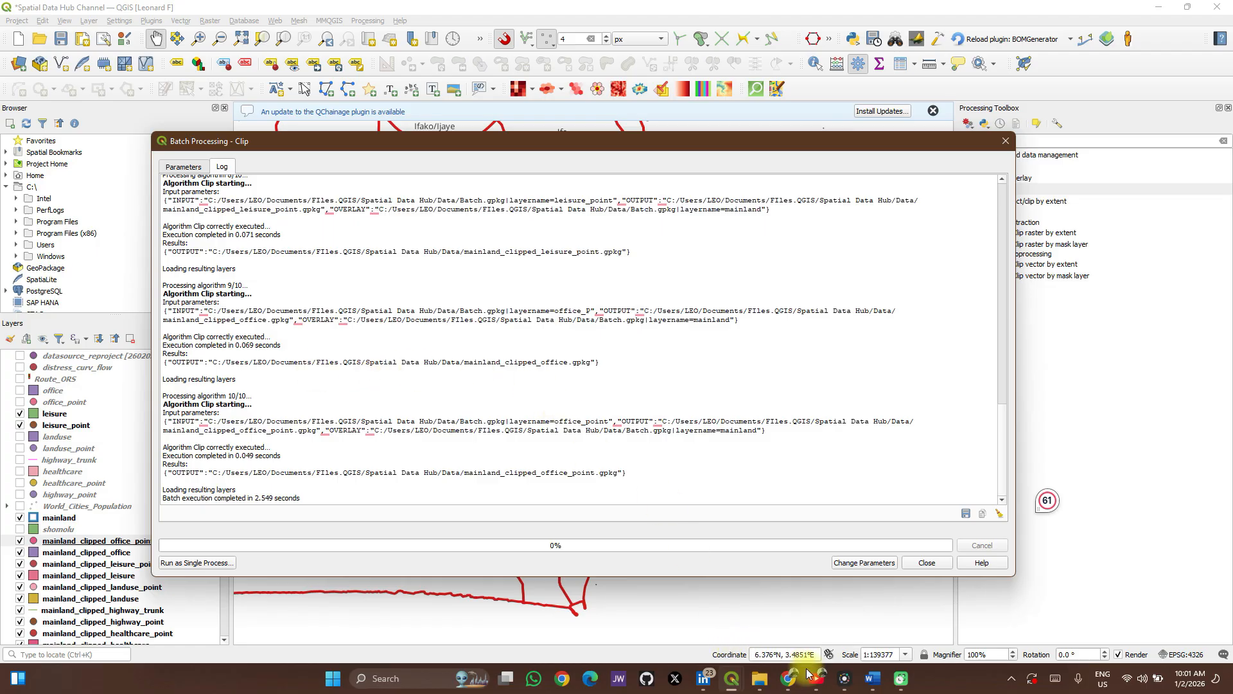
pyautogui.moveTo(816, 675)
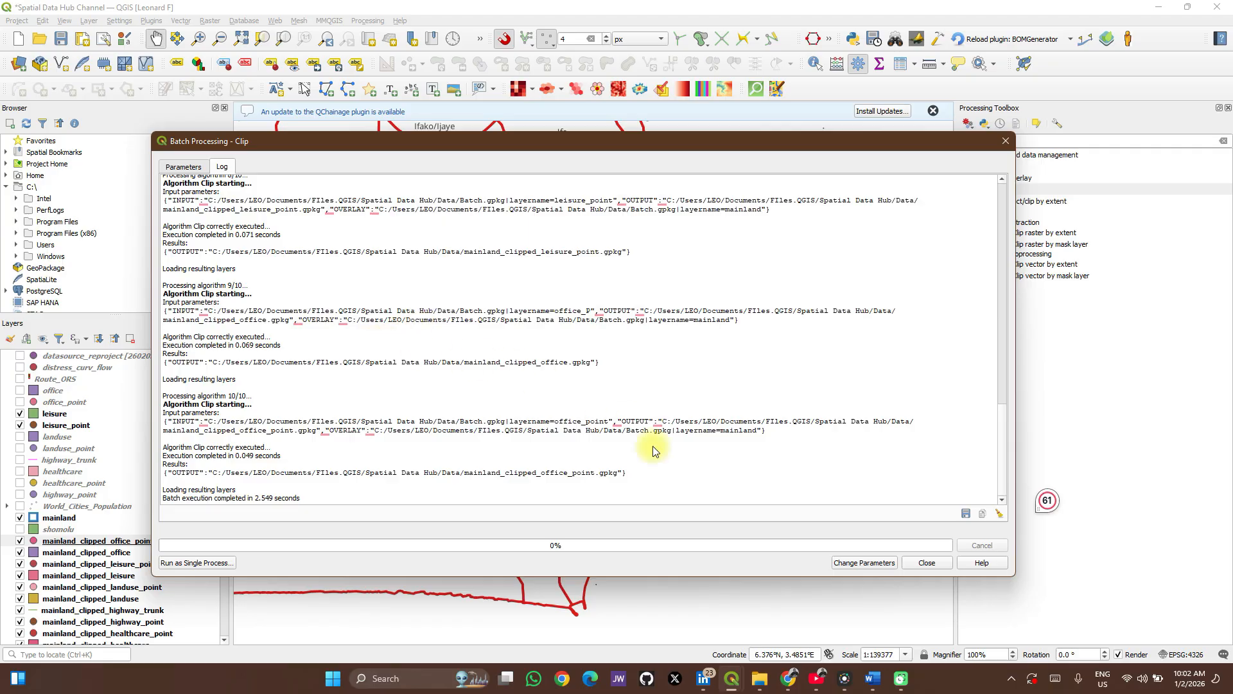
pyautogui.scroll(10, 422, 384)
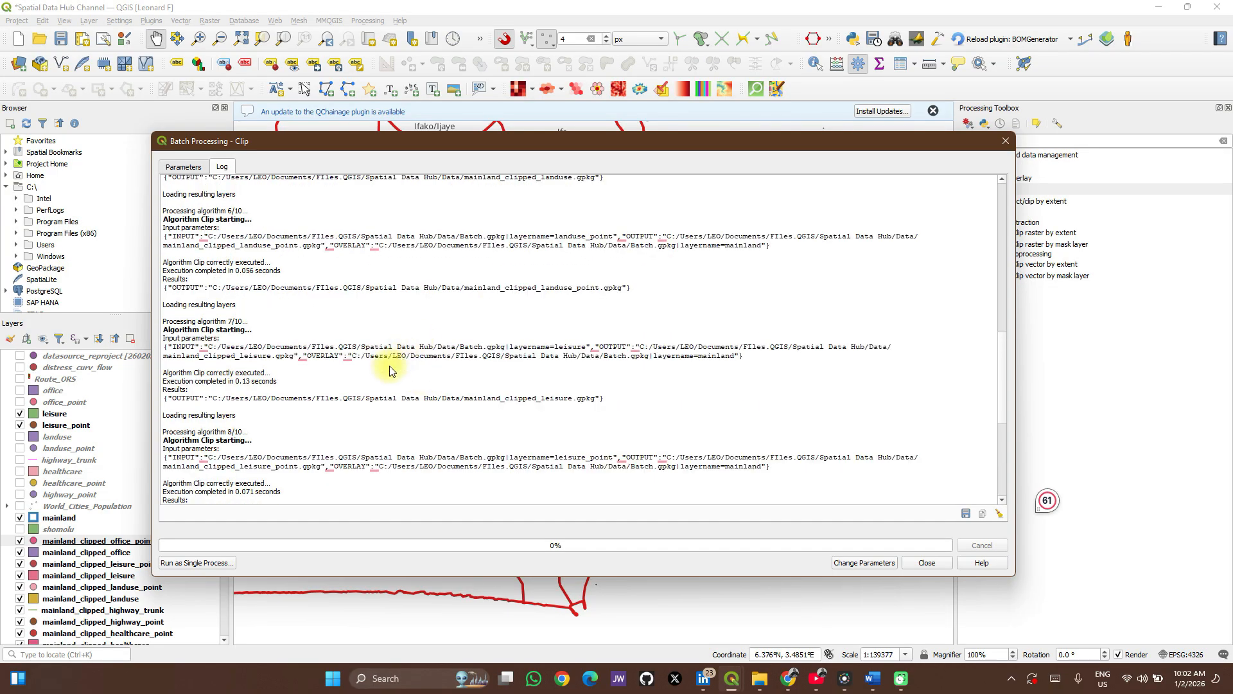
pyautogui.scroll(-2, 395, 366)
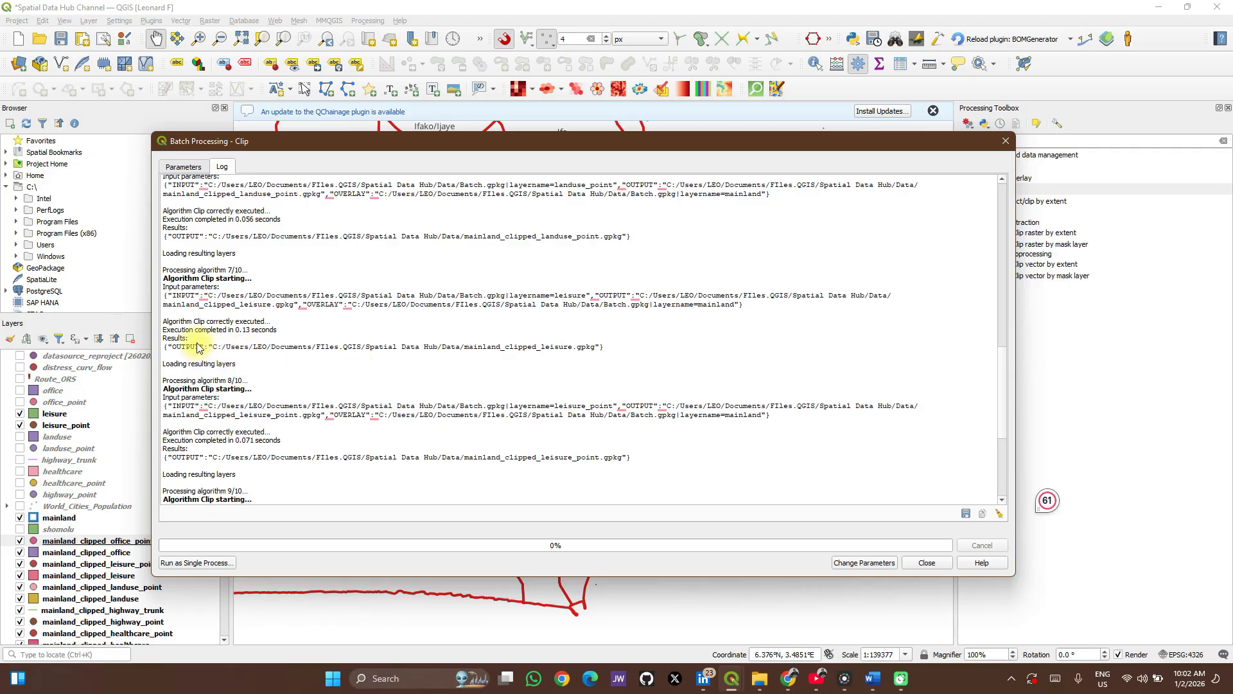
pyautogui.scroll(-2, 198, 347)
pyautogui.scroll(-2, 193, 337)
pyautogui.scroll(-4, 192, 338)
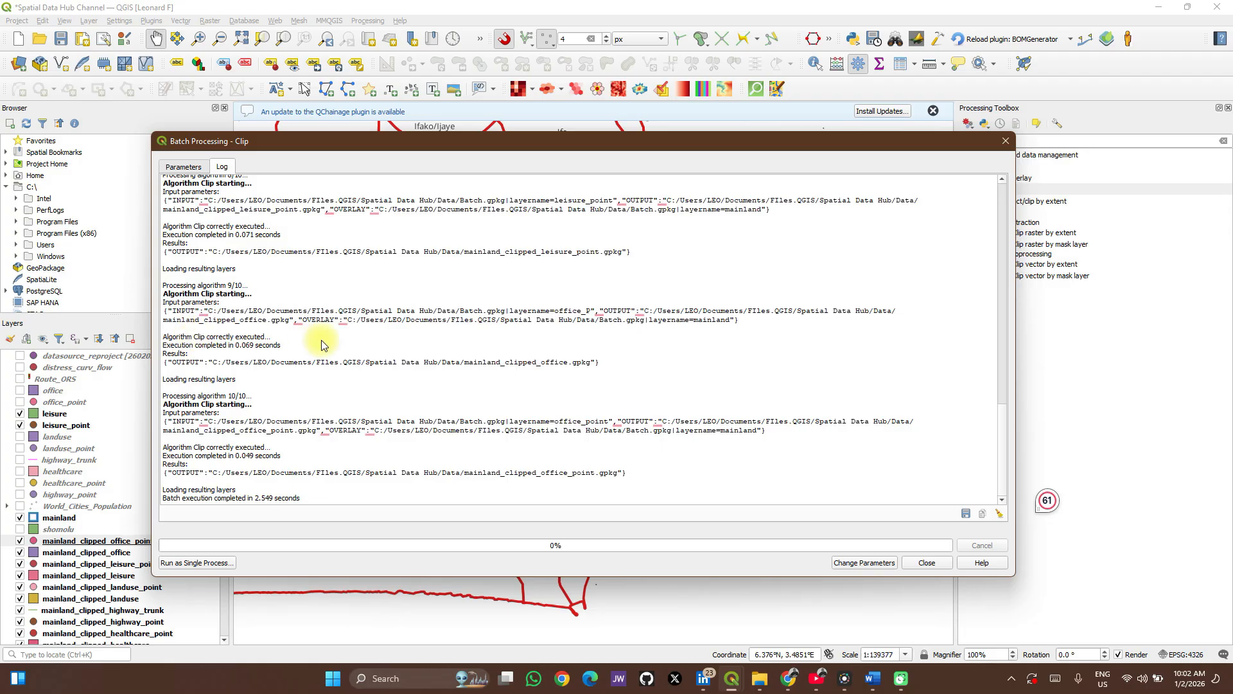
# Remove all batch rows except the first and set the remaining row's input layer to landuse.
pyautogui.click(182, 168)
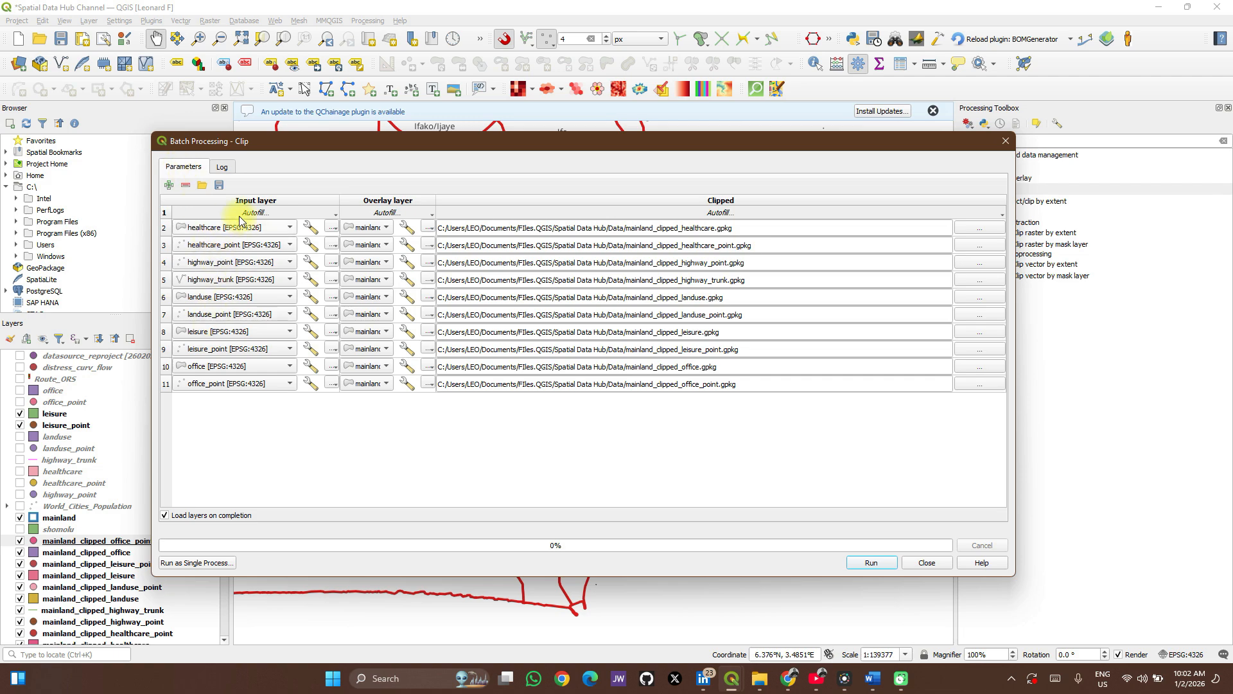
pyautogui.click(165, 228)
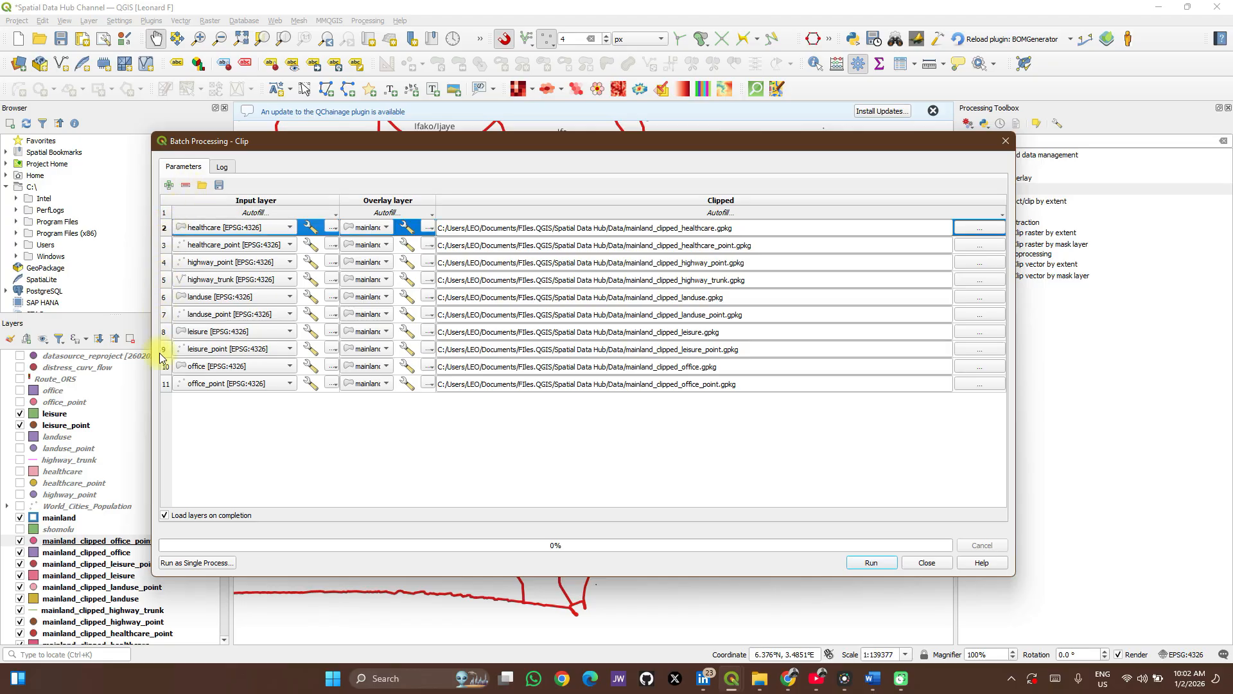
pyautogui.click(165, 384)
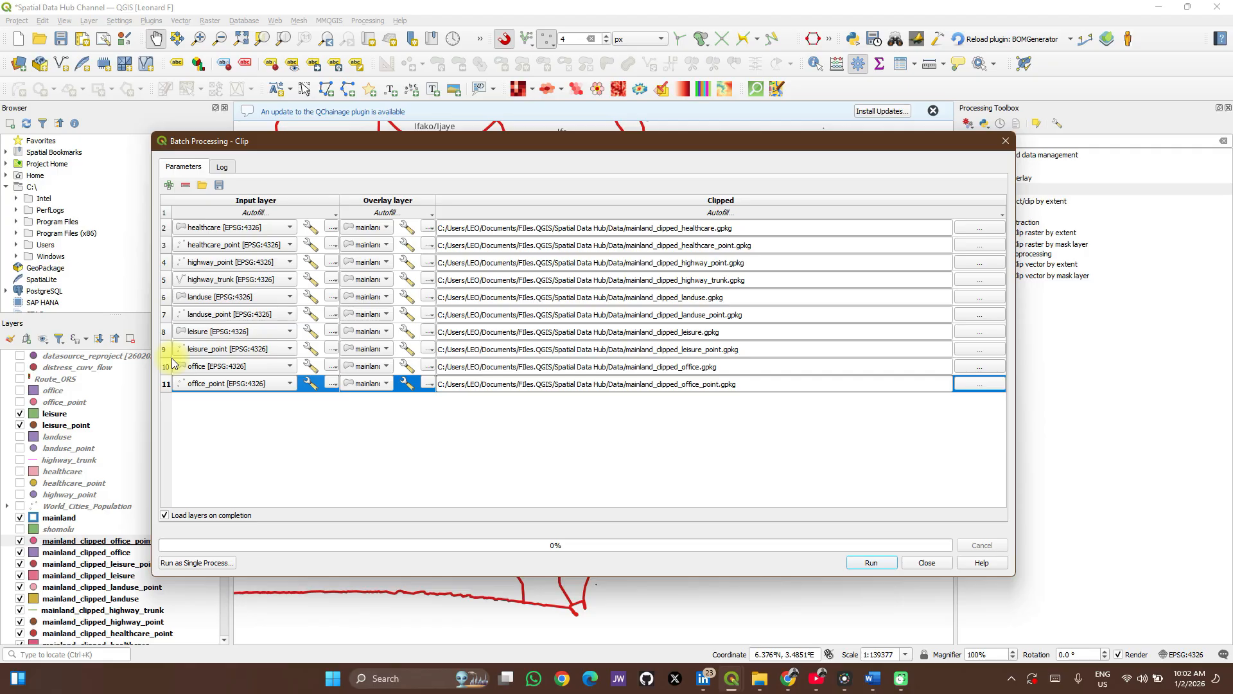
pyautogui.keyDown('shift'); pyautogui.click(166, 230); pyautogui.keyUp('shift')
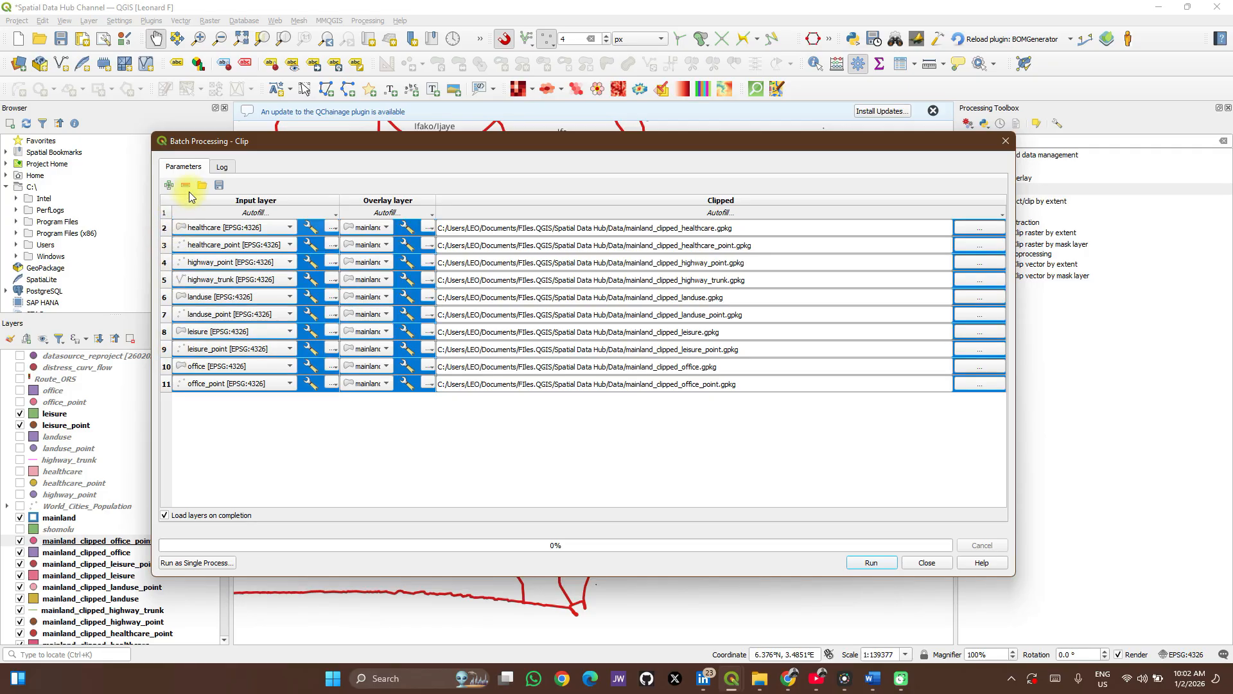
pyautogui.click(186, 185)
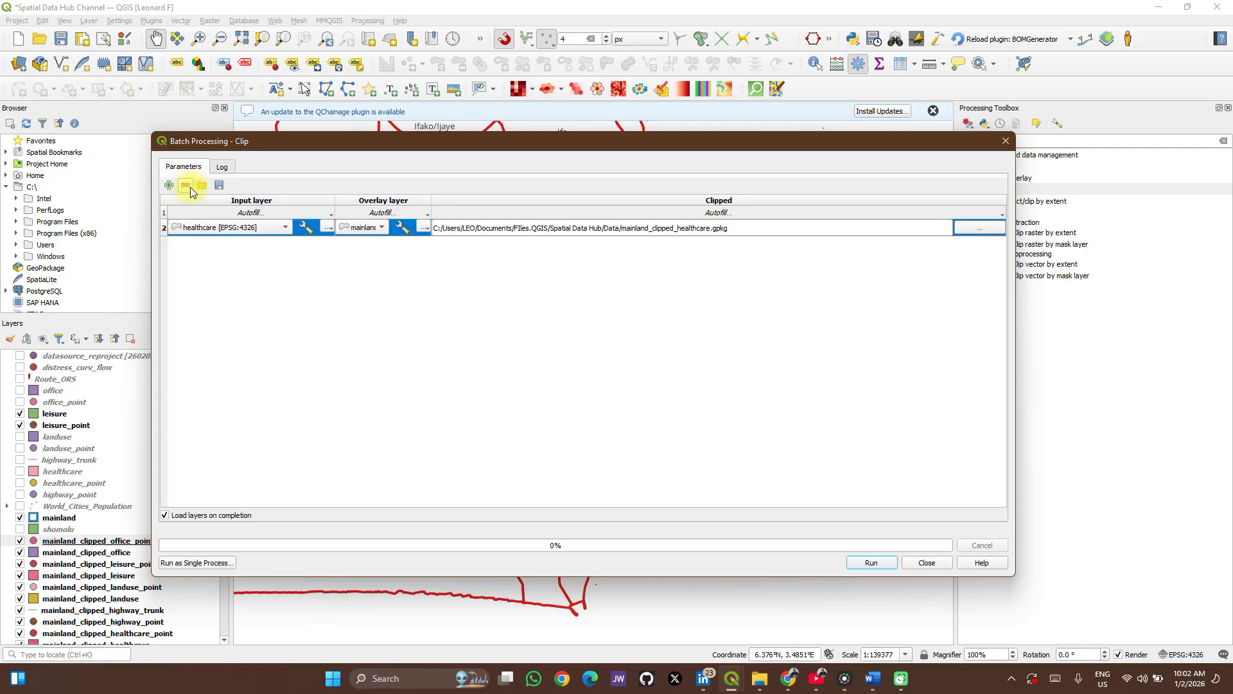
pyautogui.click(284, 227)
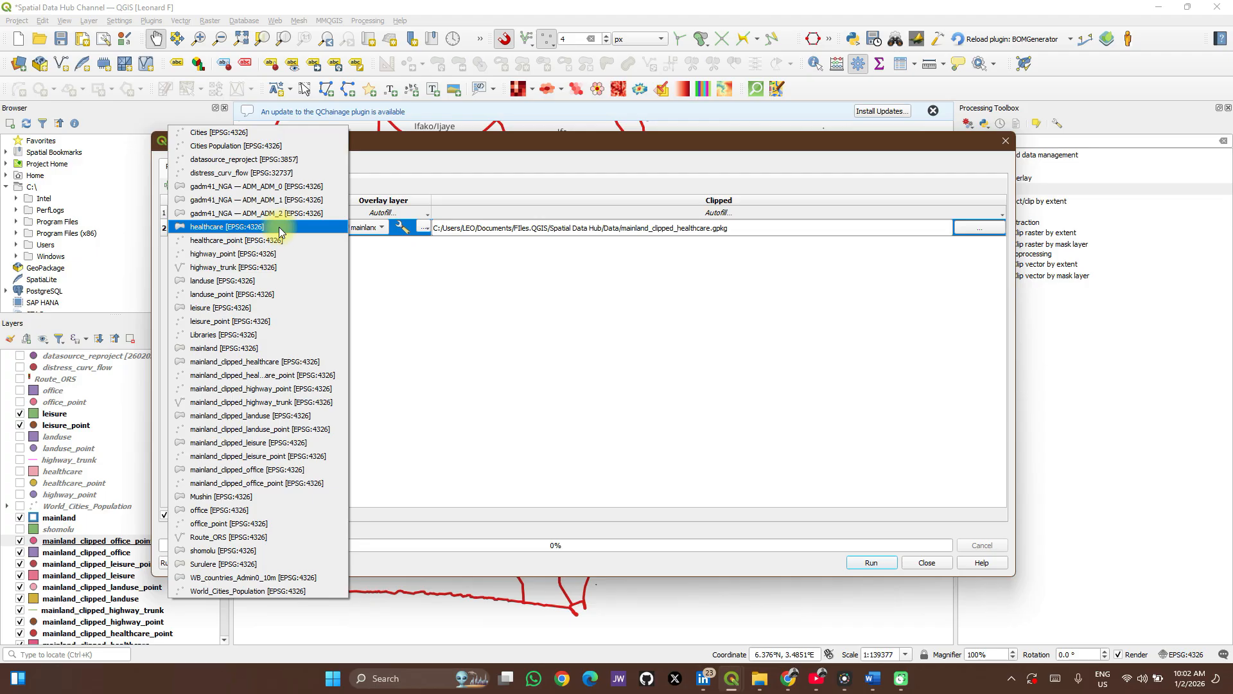
pyautogui.click(239, 282)
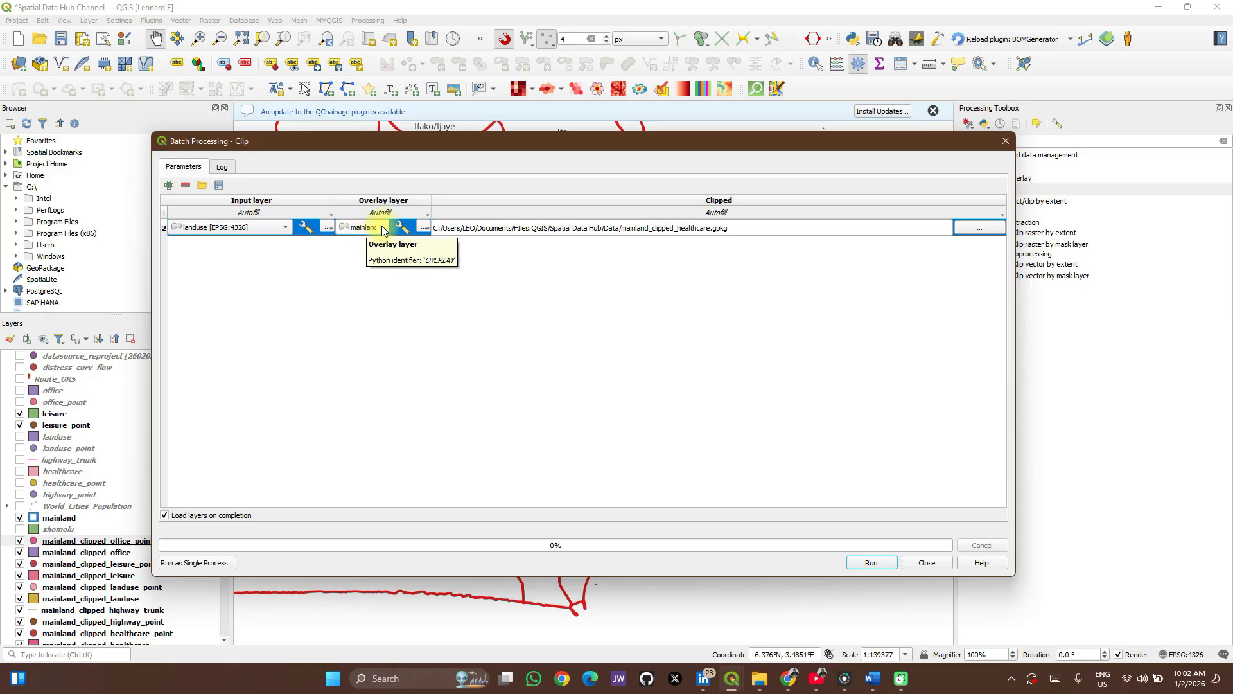
# Add open layers mainland, Mushin, shomolu and Surulere as overlay layers and fill landuse down the input layer column.
pyautogui.click(427, 213)
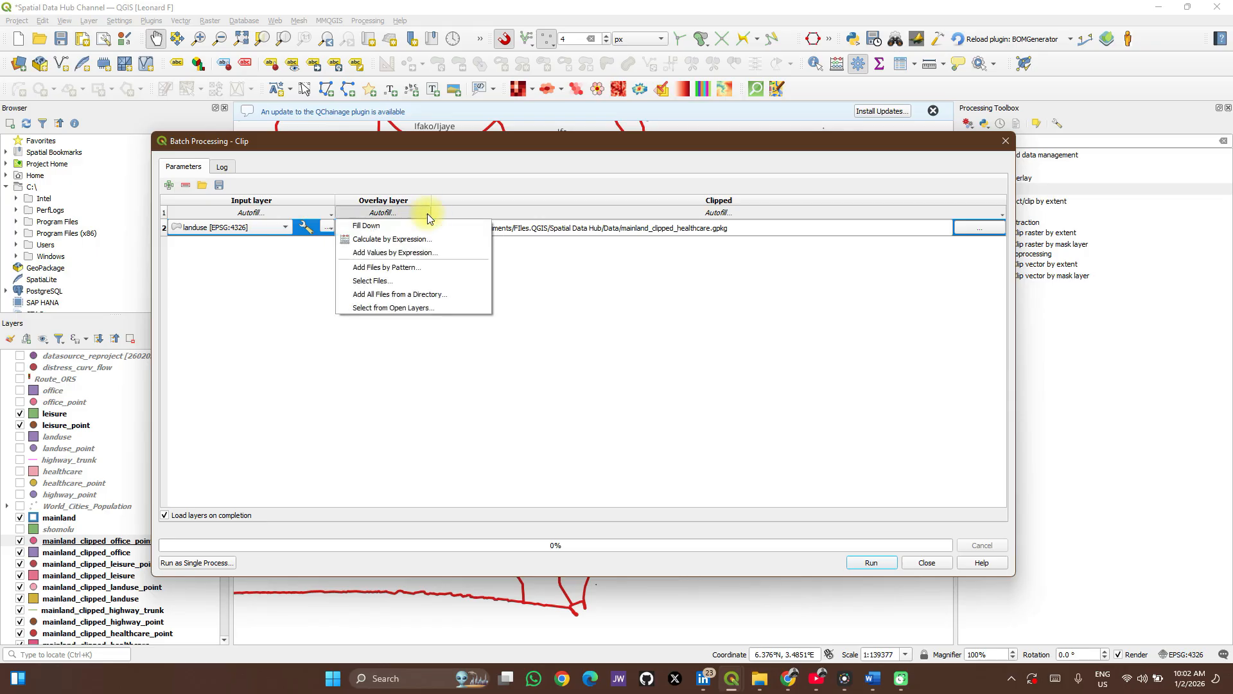
pyautogui.click(390, 308)
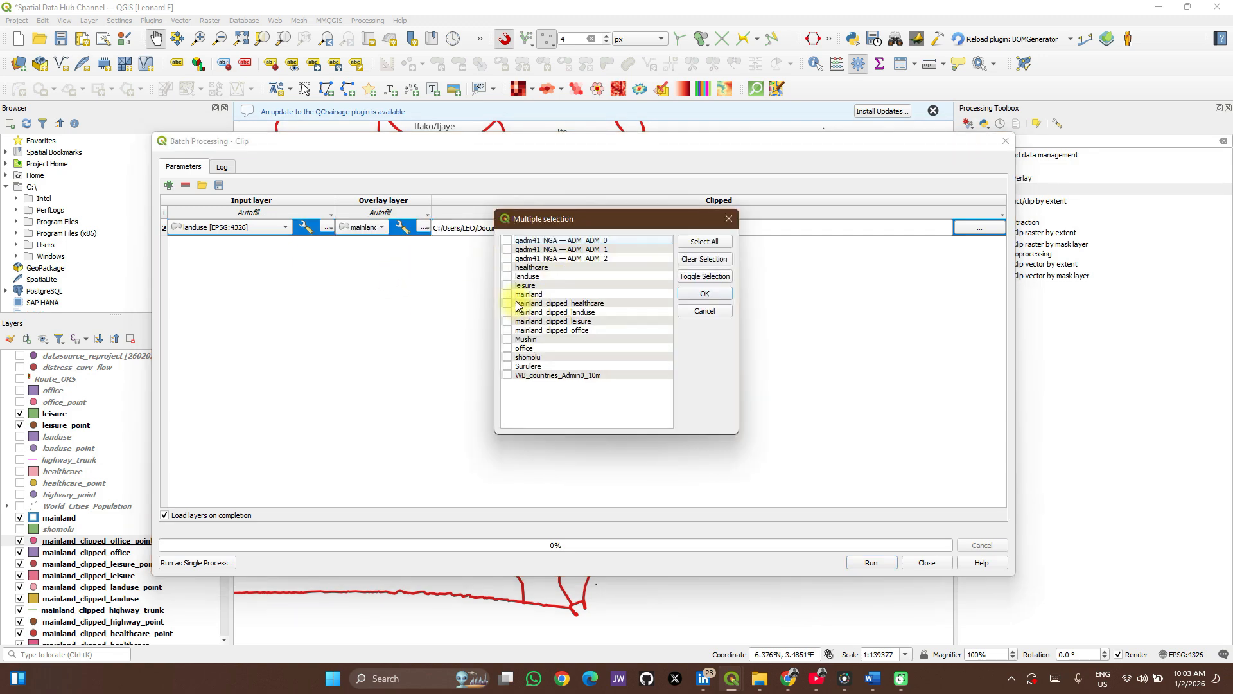
pyautogui.click(508, 357)
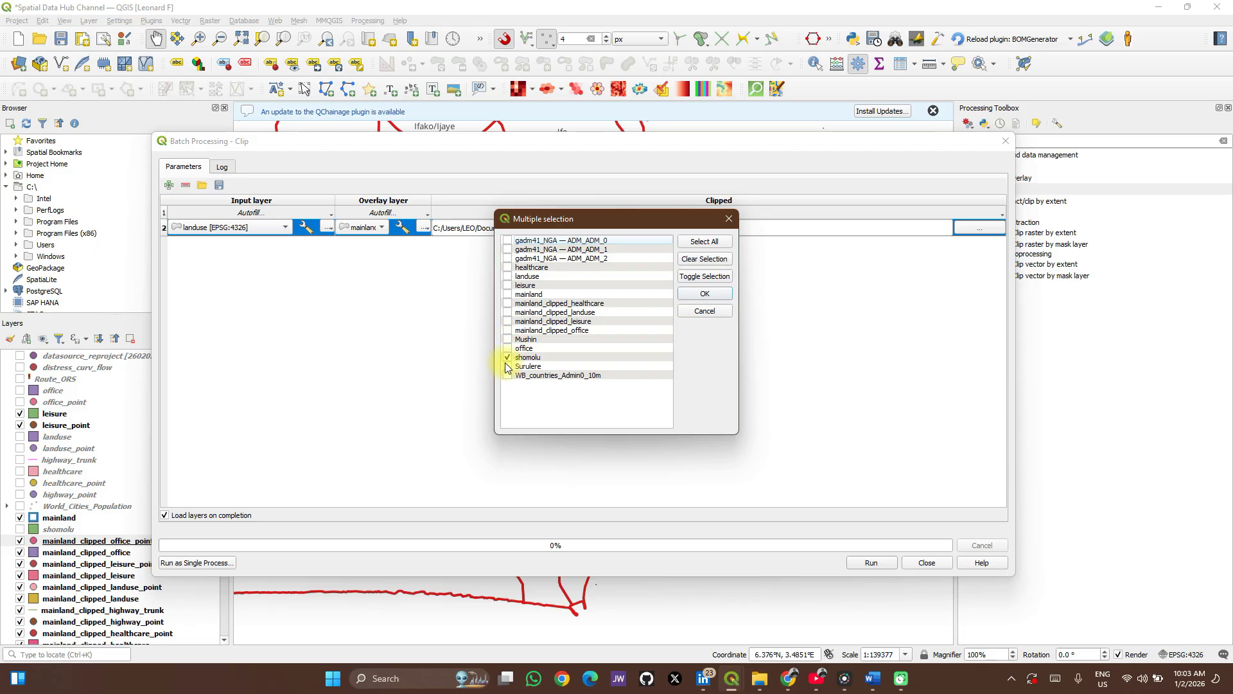
pyautogui.click(505, 340)
pyautogui.click(506, 295)
pyautogui.click(705, 293)
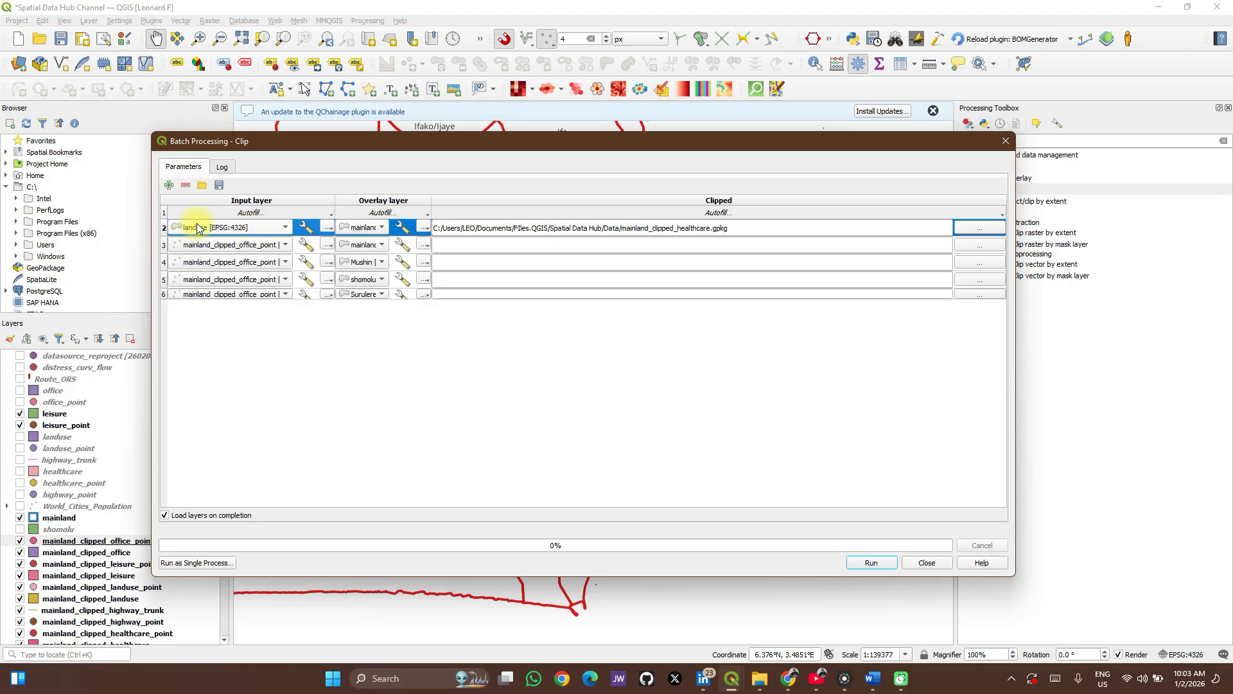
pyautogui.click(233, 213)
pyautogui.click(218, 225)
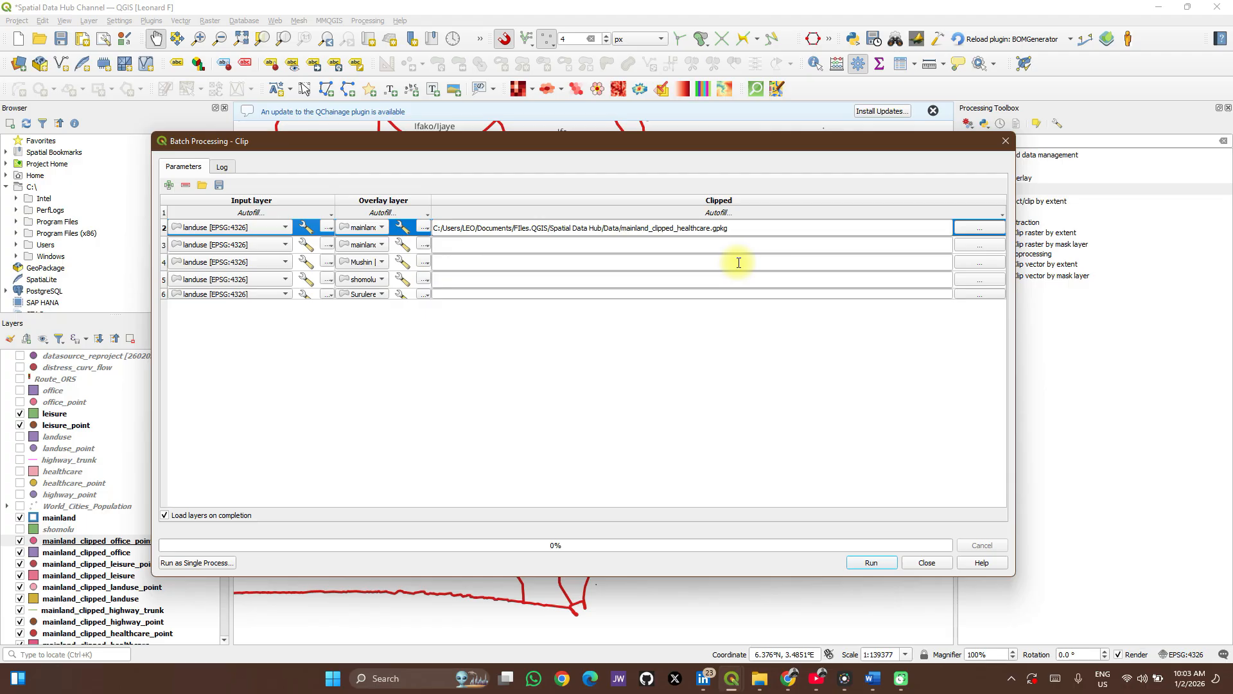
# Set the clipped output's base file name to landuse_clipped_ as a GPKG file in the Spatial Data Hub Data folder.
pyautogui.click(964, 228)
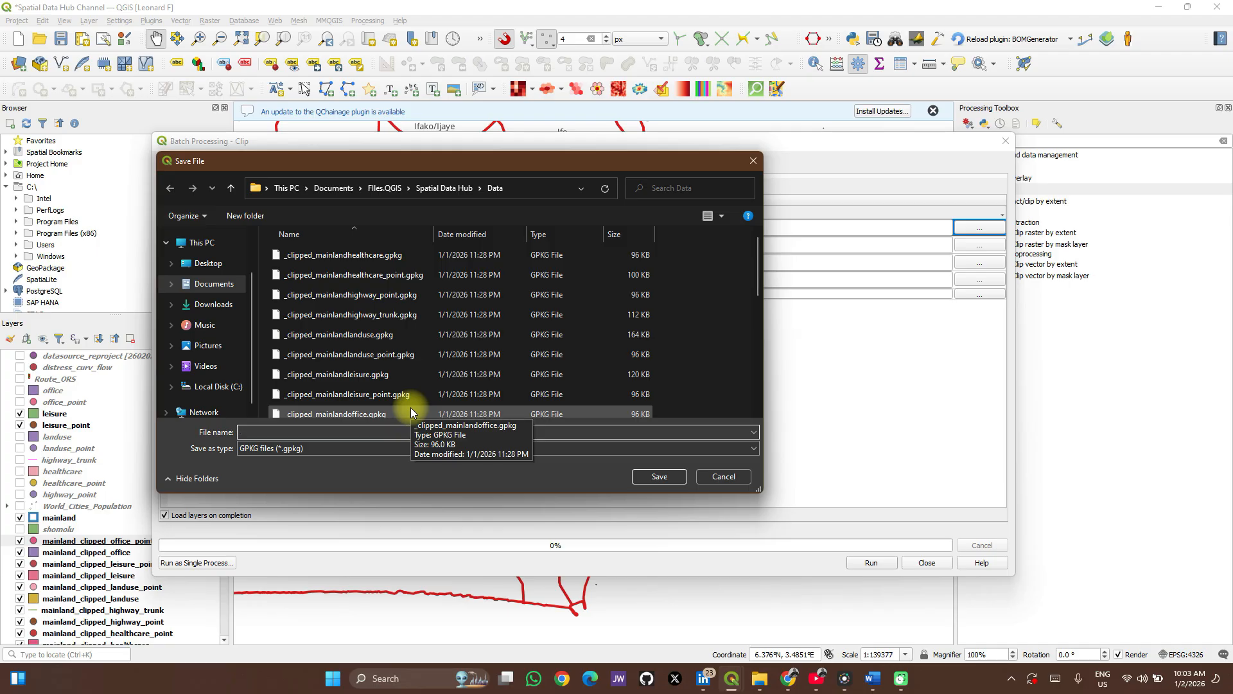
pyautogui.write('LAN')
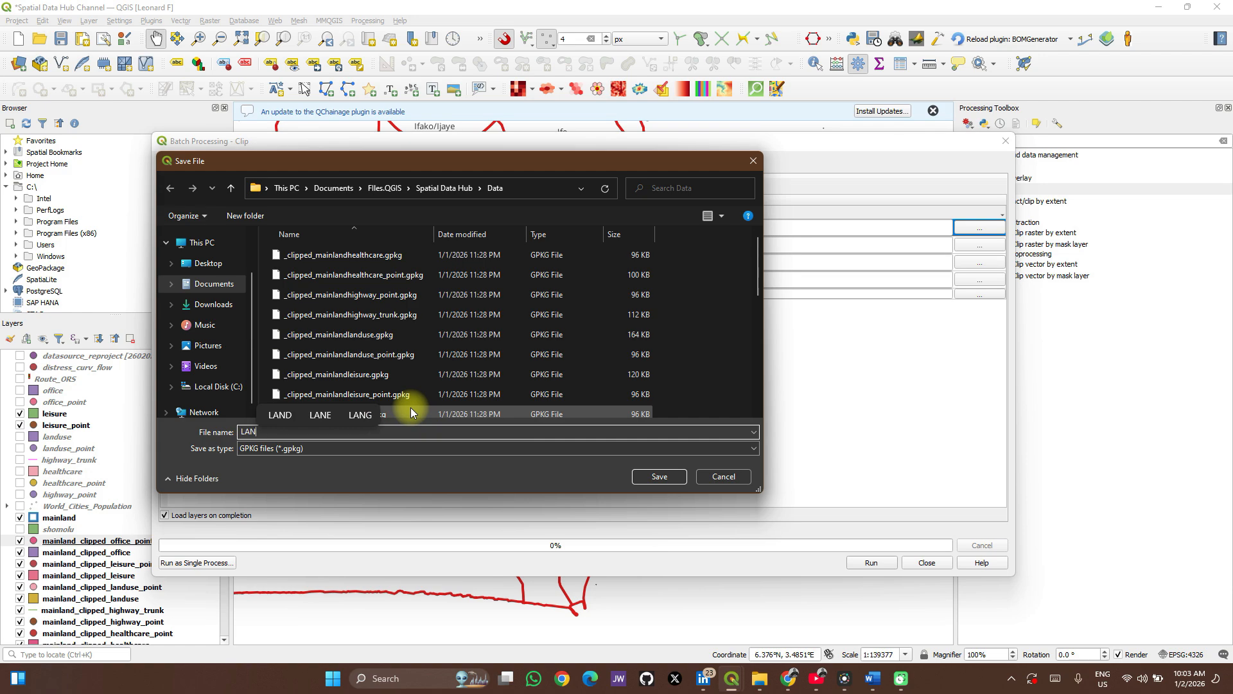
pyautogui.write('land')
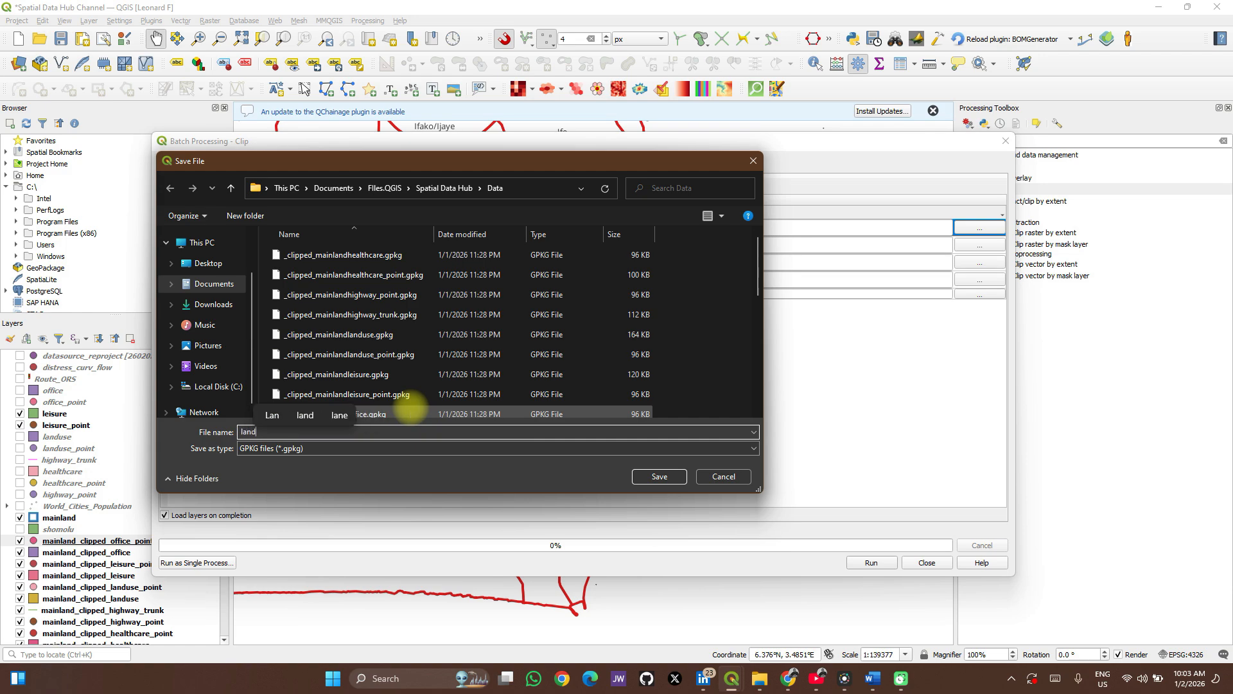
pyautogui.write('use')
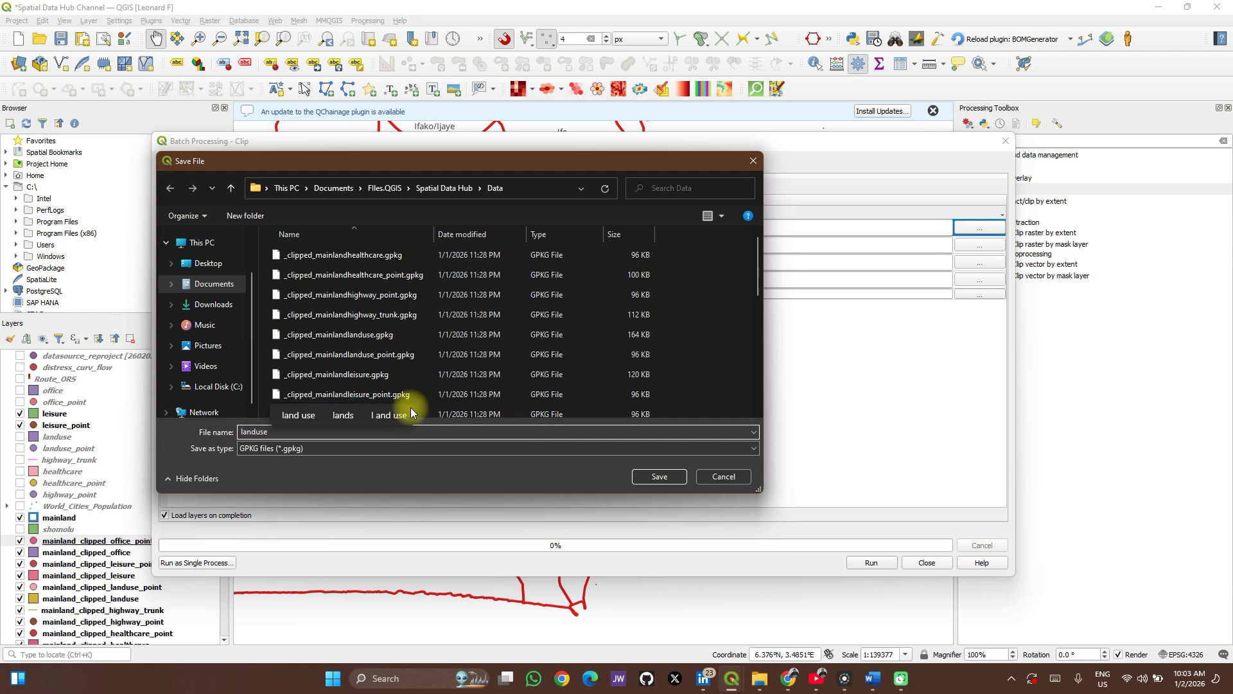
pyautogui.write('_clipp')
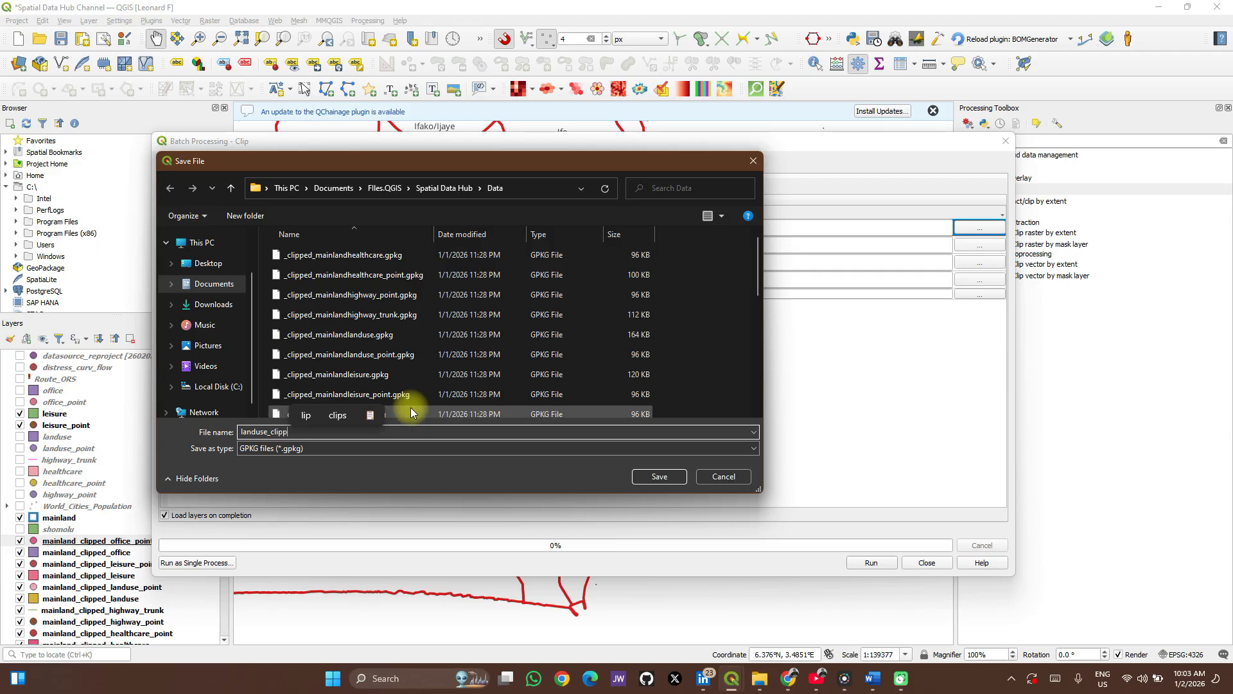
pyautogui.write('ed_')
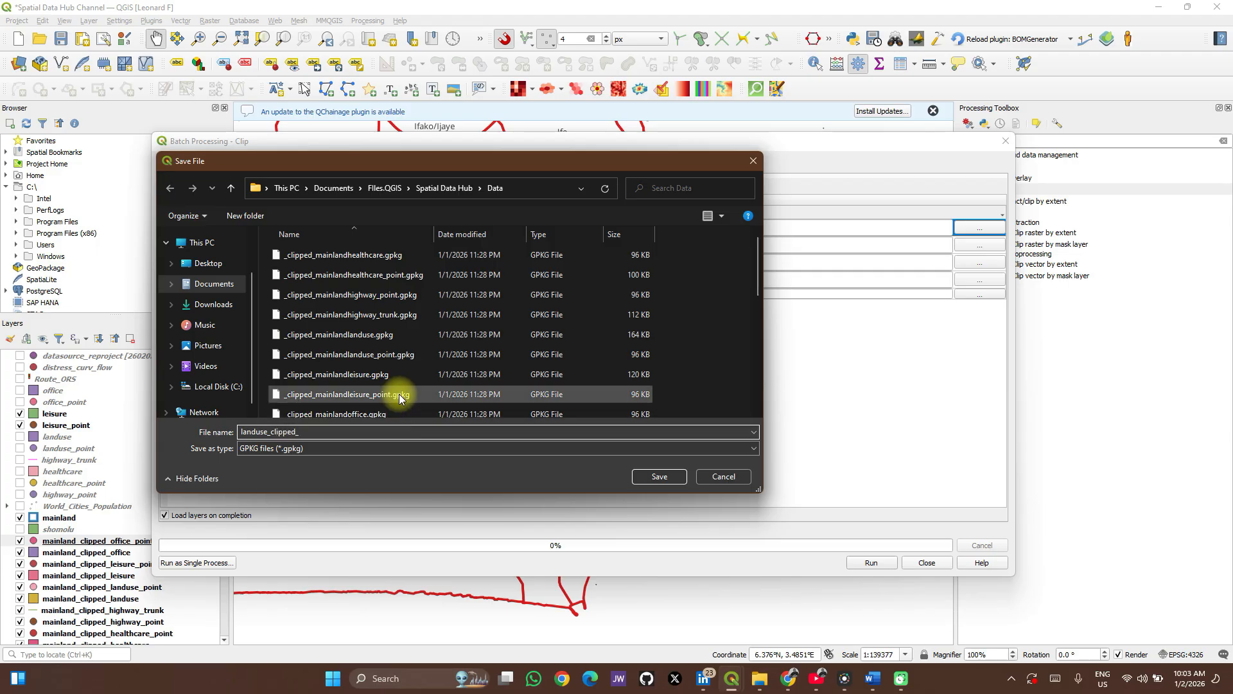
pyautogui.click(640, 478)
# Autofill the output file names with Overlay layer parameter values and remove the duplicate mainland batch row.
pyautogui.click(605, 315)
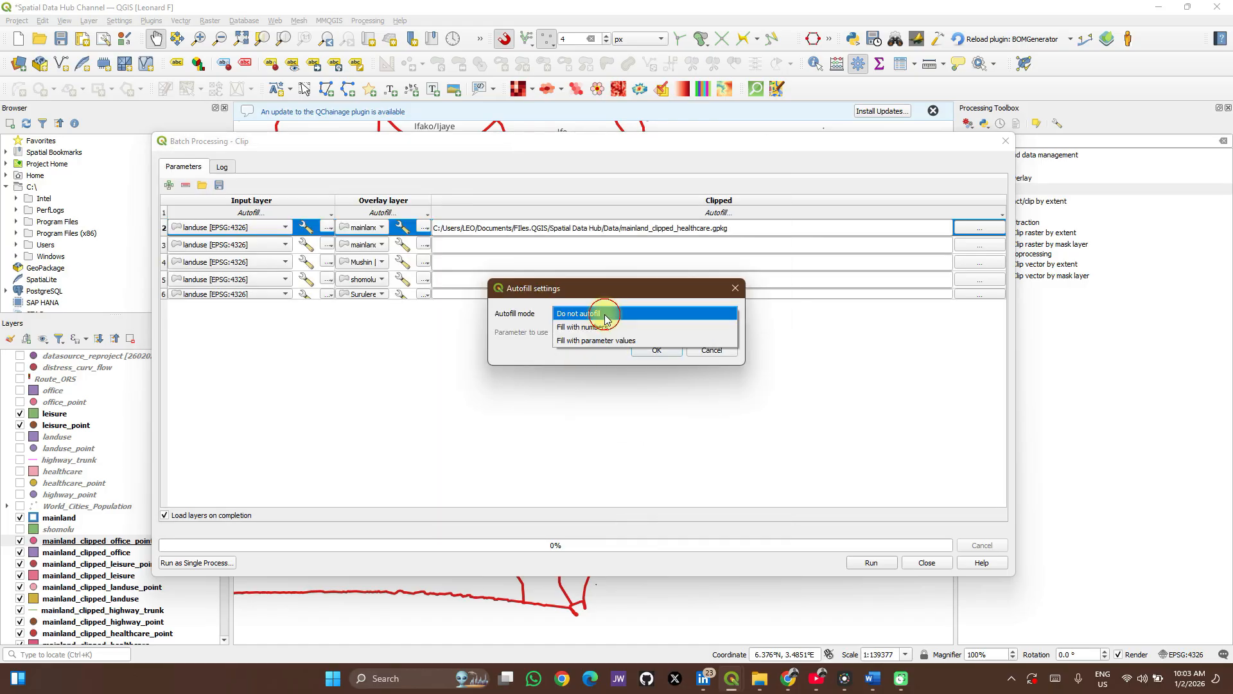
pyautogui.click(606, 340)
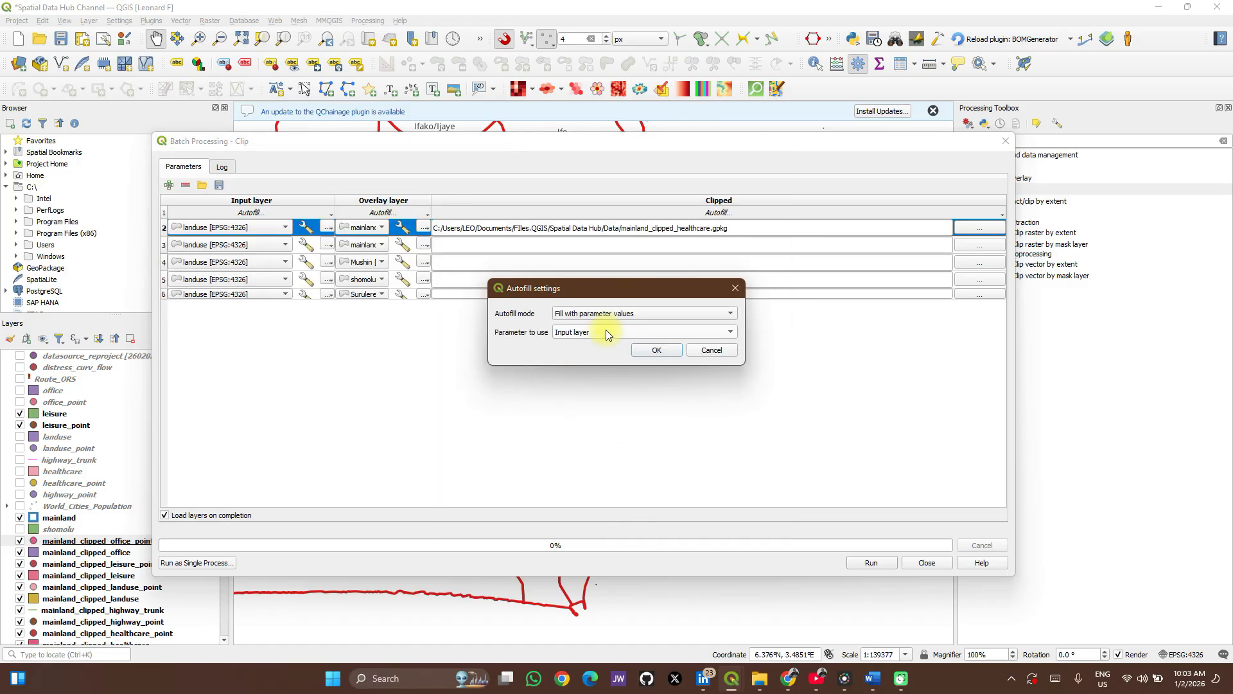
pyautogui.click(607, 331)
pyautogui.click(604, 341)
pyautogui.click(649, 351)
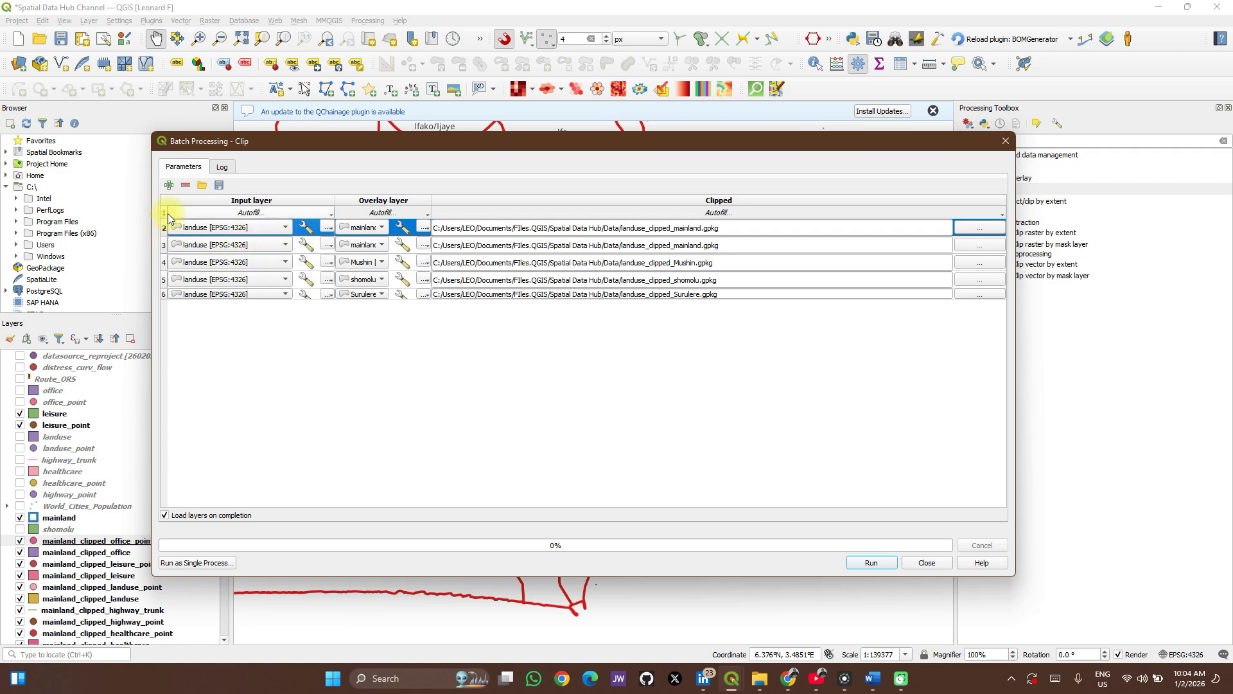
pyautogui.click(186, 184)
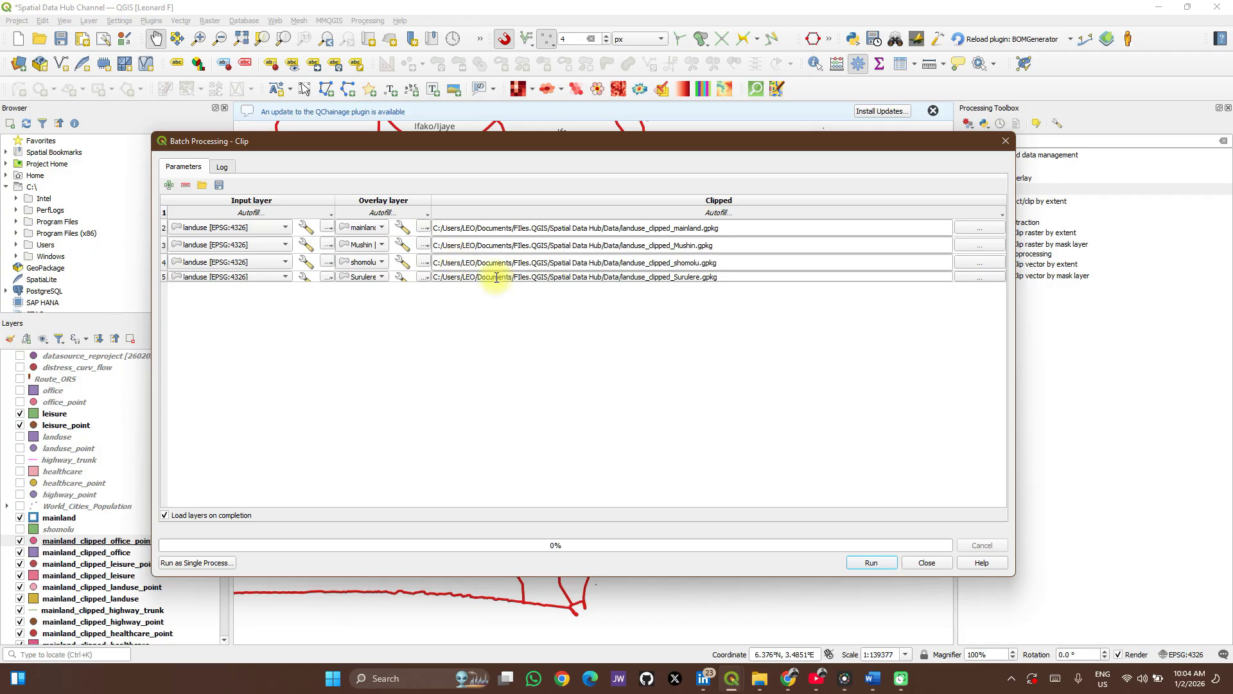
# Run the batch clip of landuse against the four boundary layers and close the batch dialog.
pyautogui.click(871, 563)
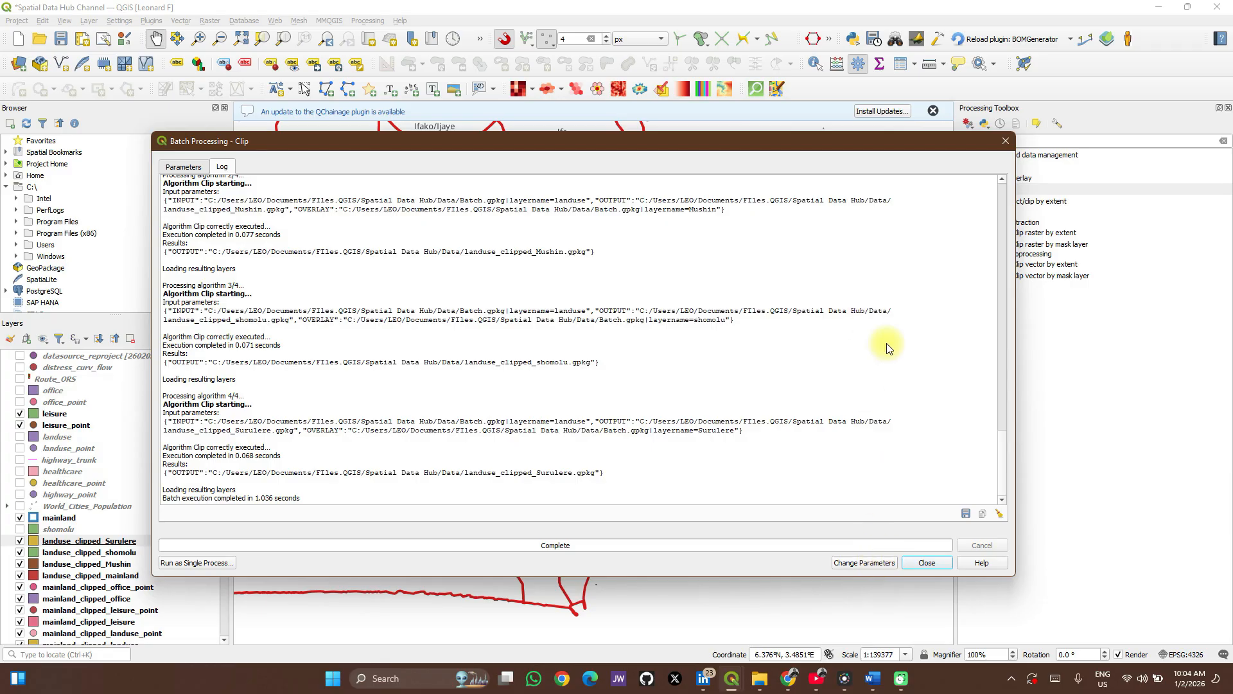
pyautogui.click(925, 564)
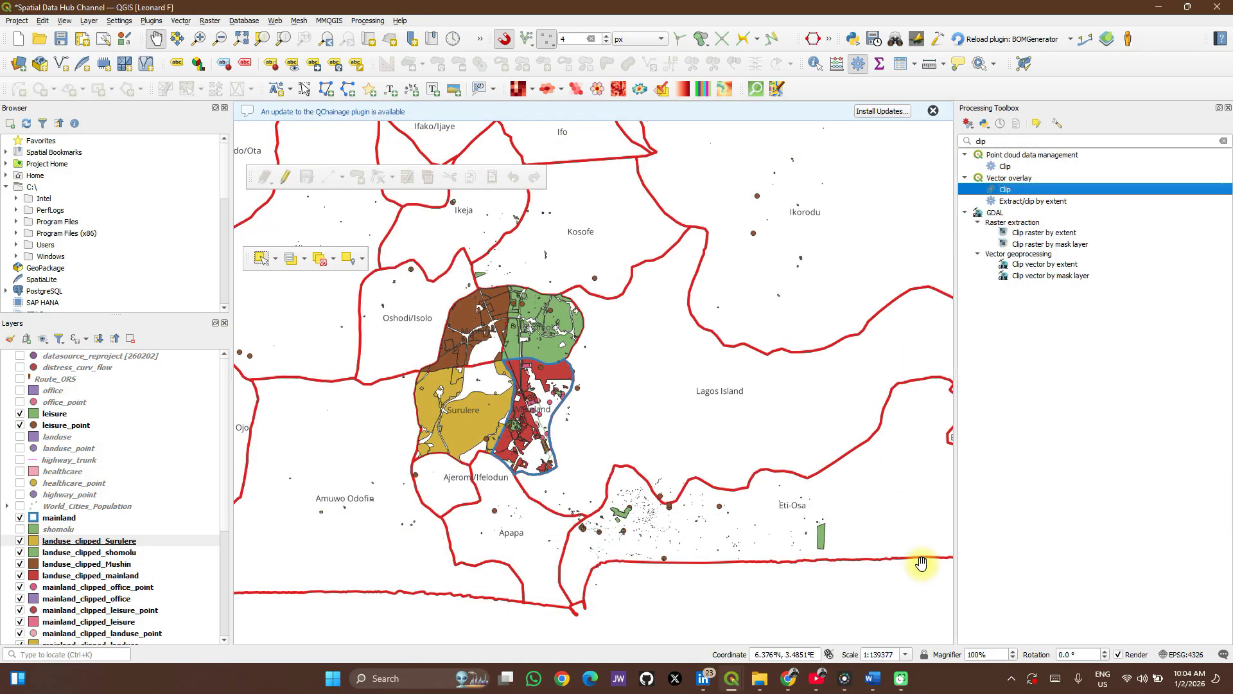
pyautogui.scroll(-2, 163, 564)
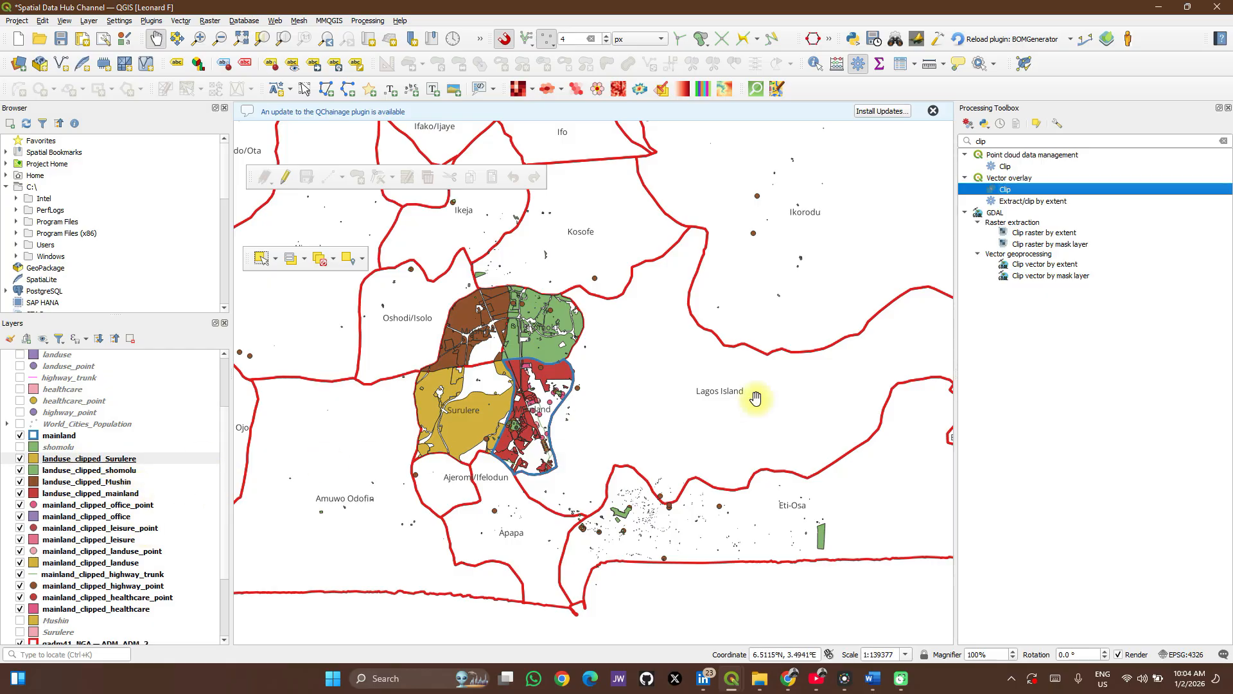
# Search the processing toolbox for "pack" and open the Package layers tool.
pyautogui.doubleClick(1004, 140)
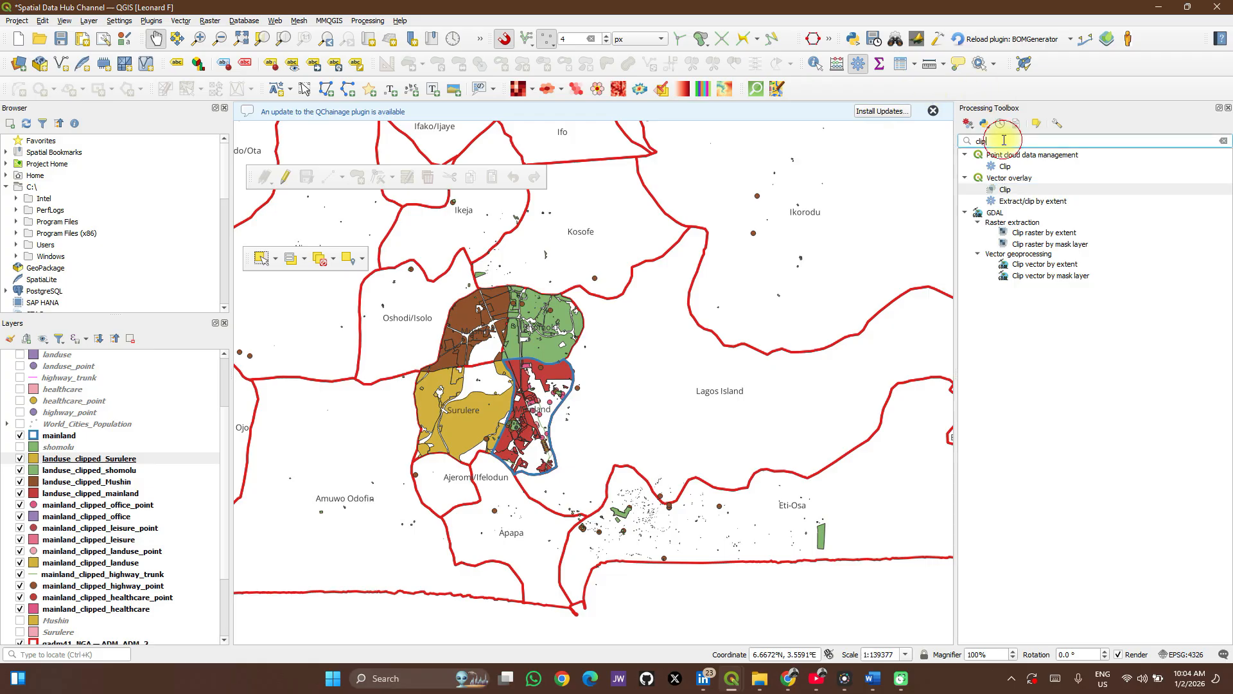
pyautogui.write('c')
pyautogui.press('BackSpace')
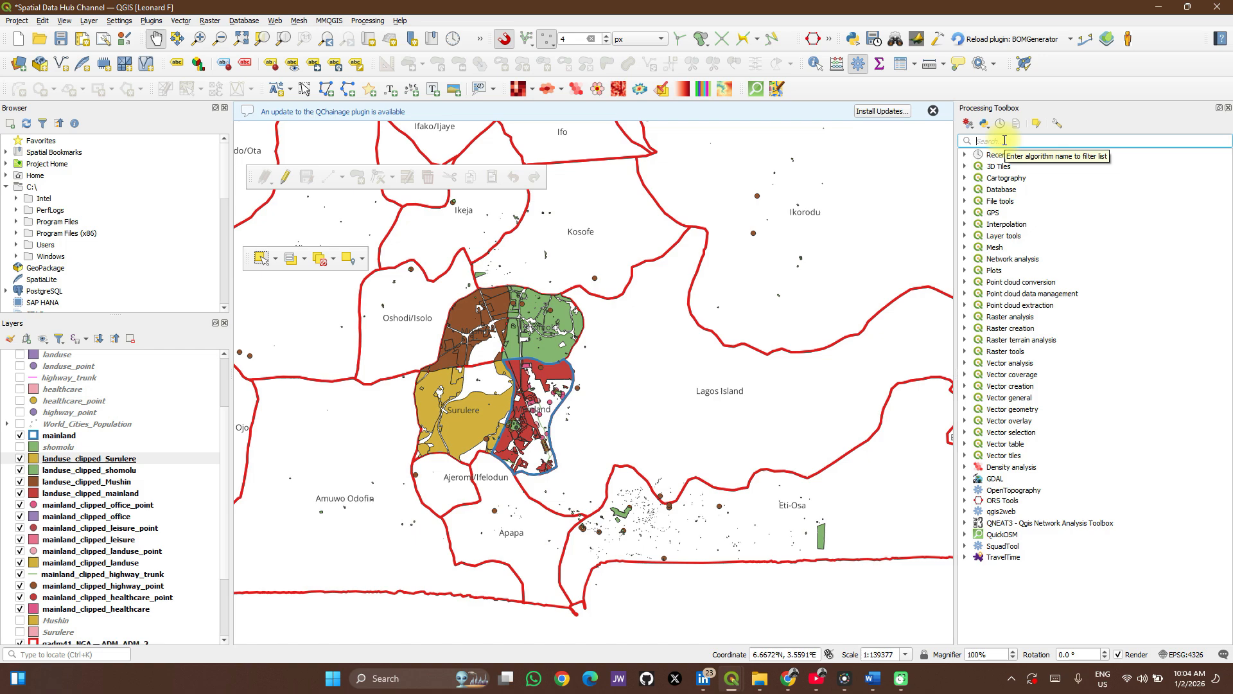
pyautogui.write('pack')
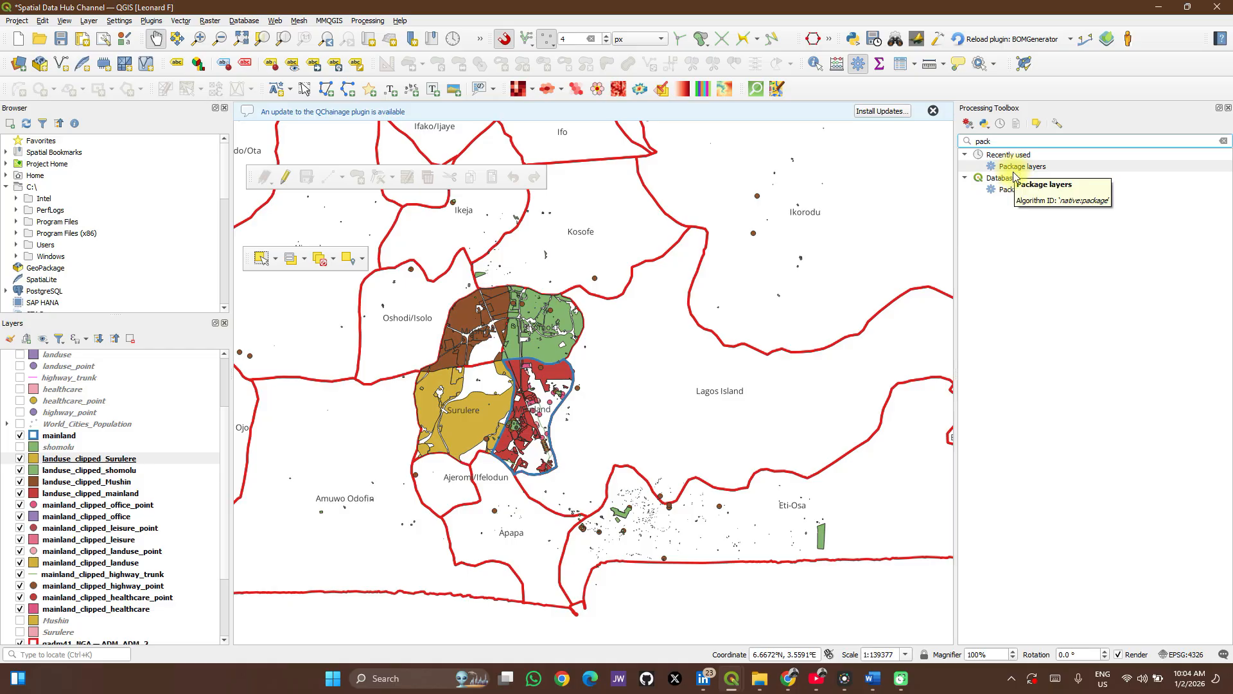
pyautogui.doubleClick(1022, 190)
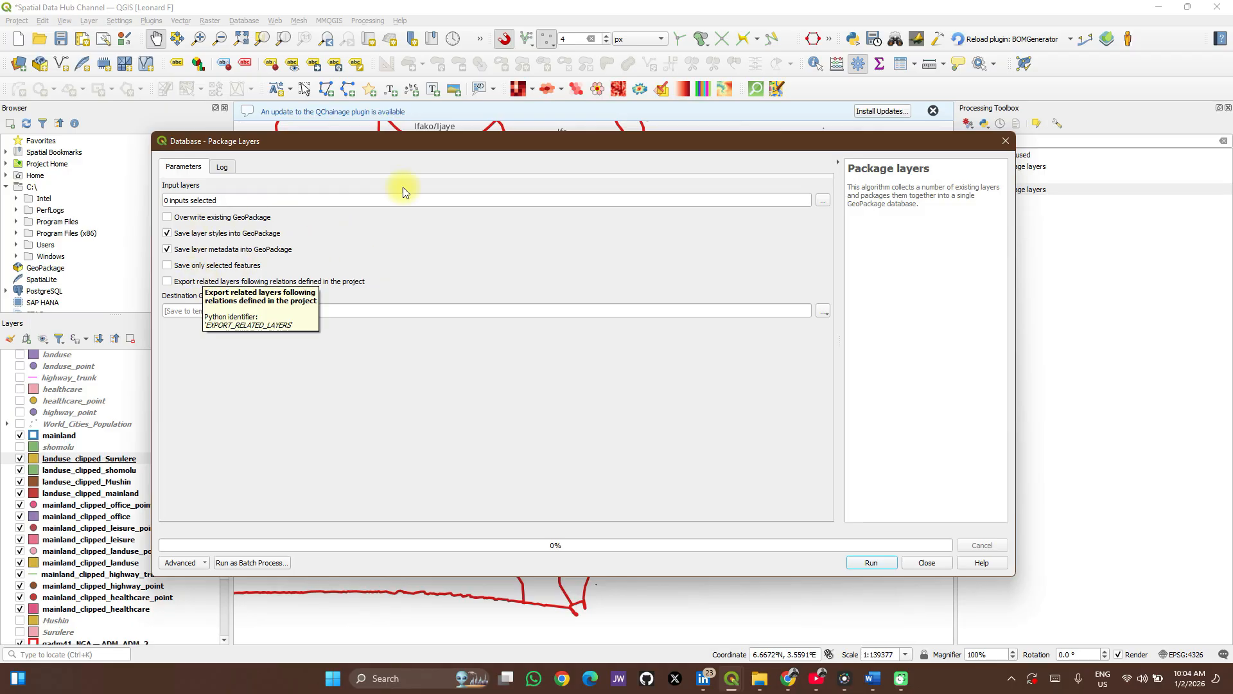
# Examine the layers available as Package layers inputs, compare them with the project's layers, and return to the tool's parameters.
pyautogui.click(822, 202)
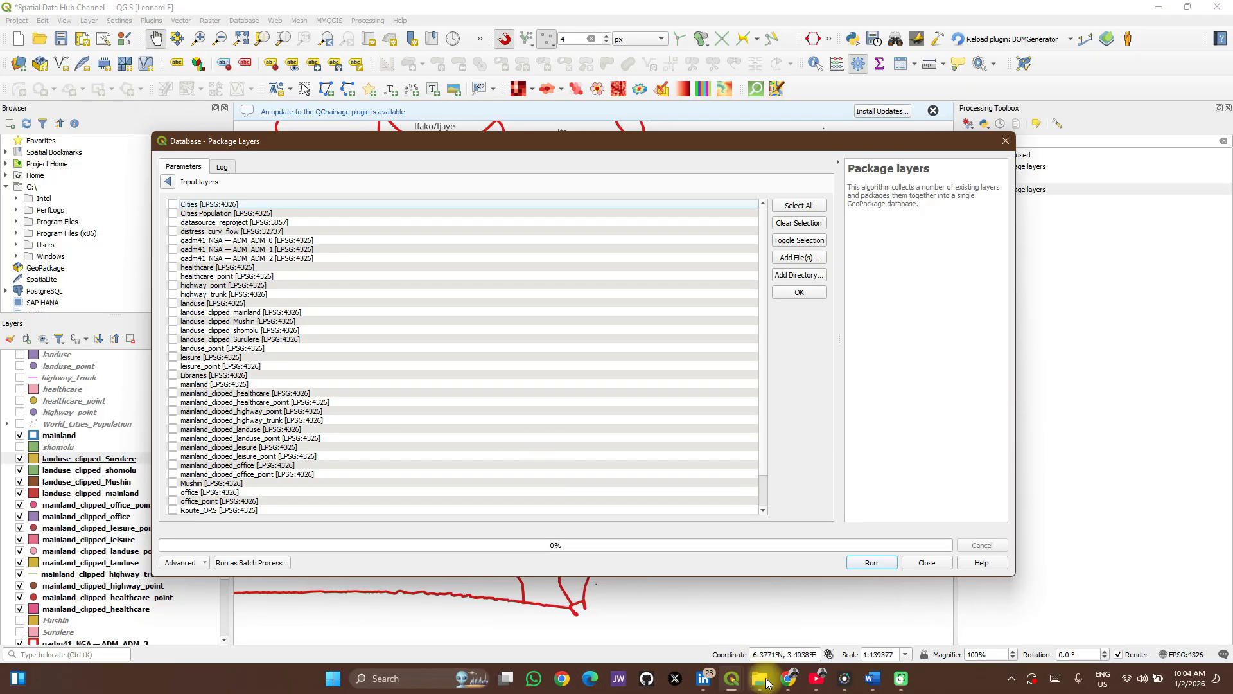
pyautogui.moveTo(766, 682)
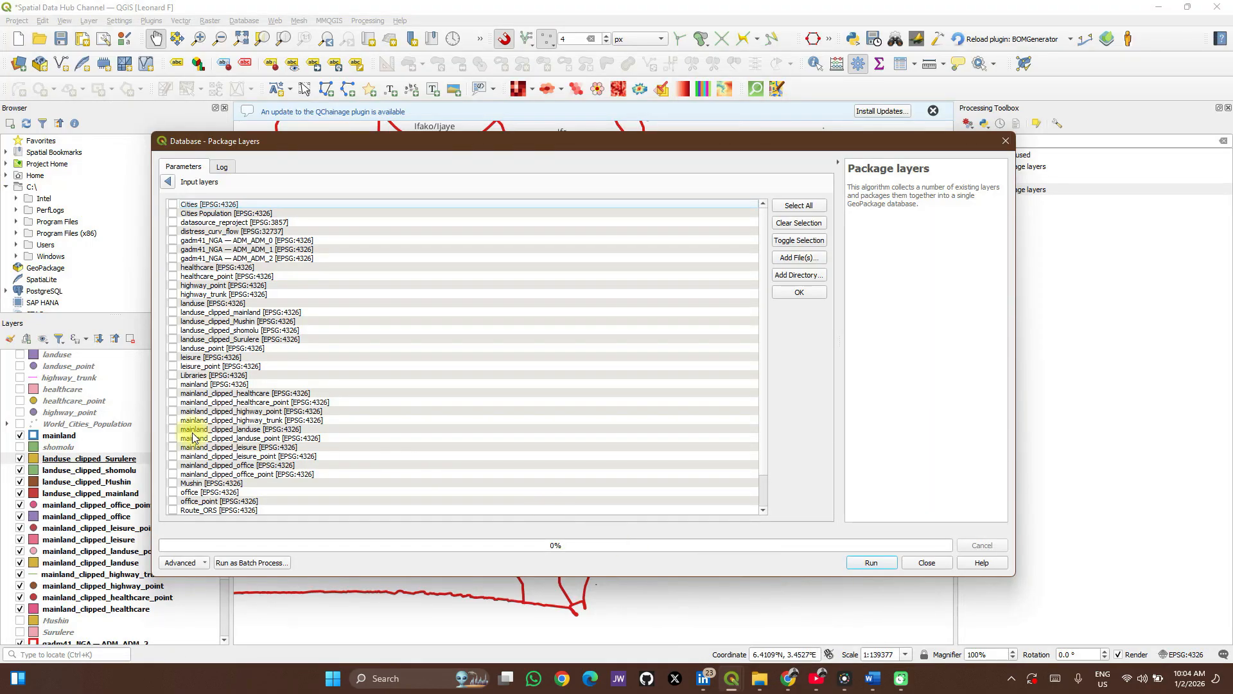
pyautogui.scroll(-3, 90, 493)
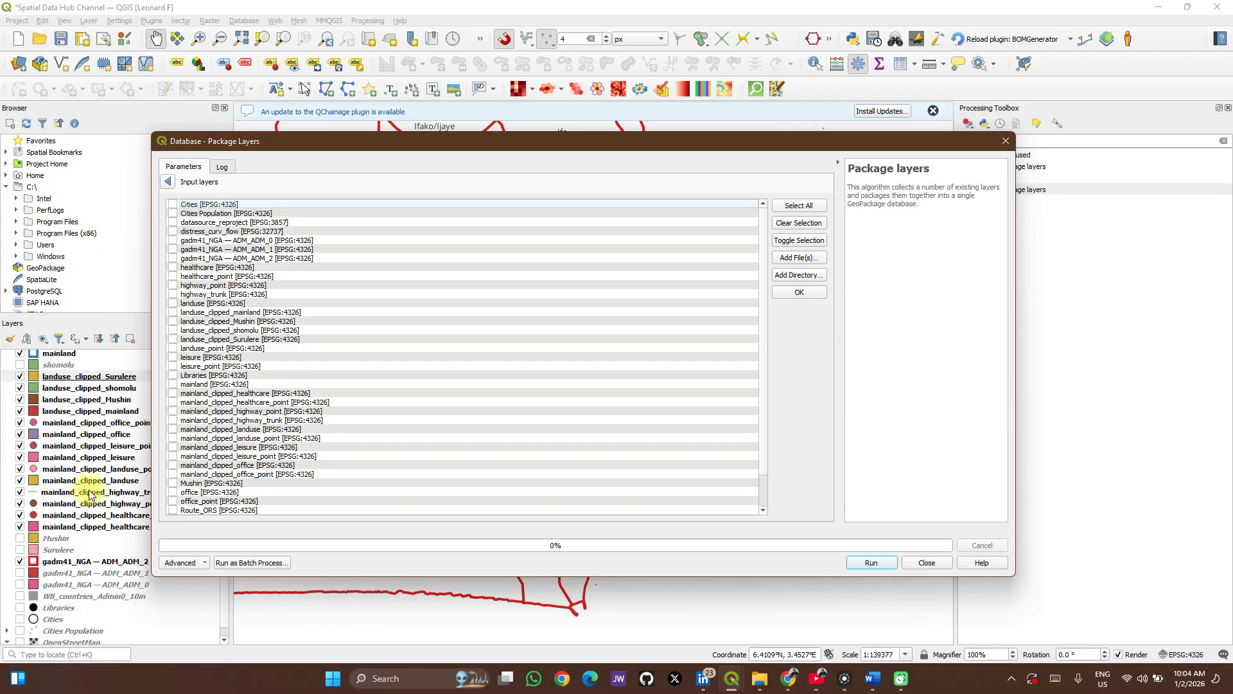
pyautogui.scroll(-1, 90, 498)
pyautogui.scroll(2, 93, 488)
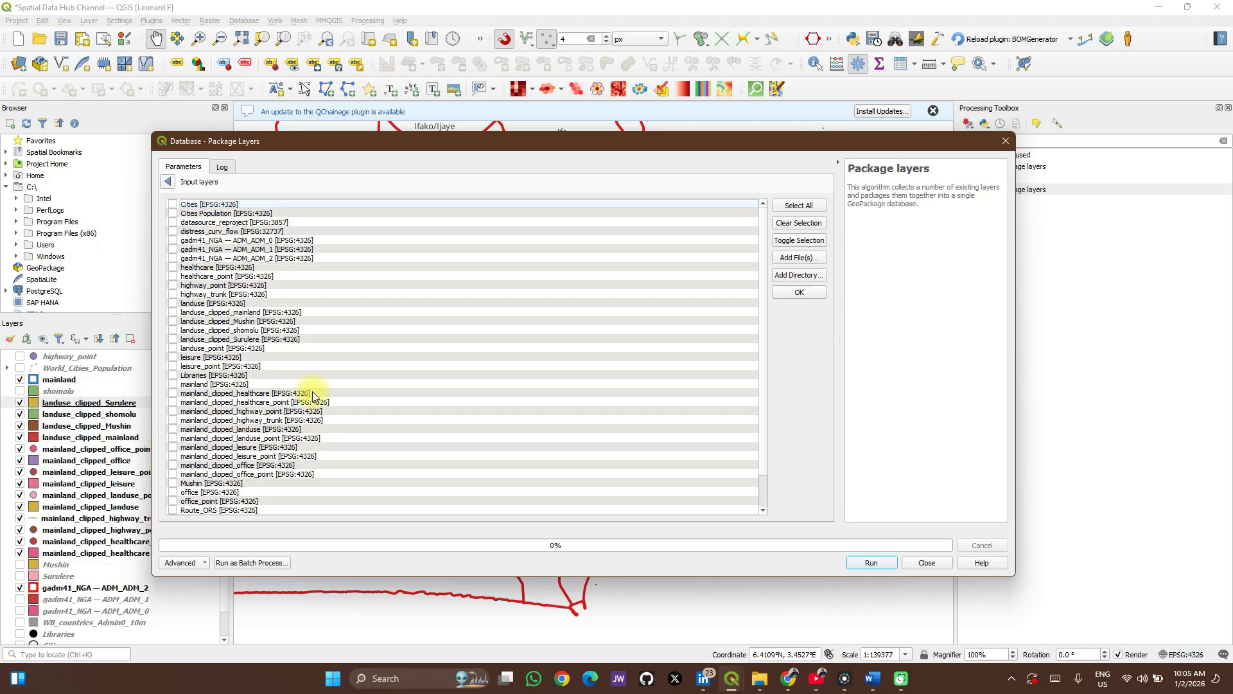
pyautogui.click(168, 182)
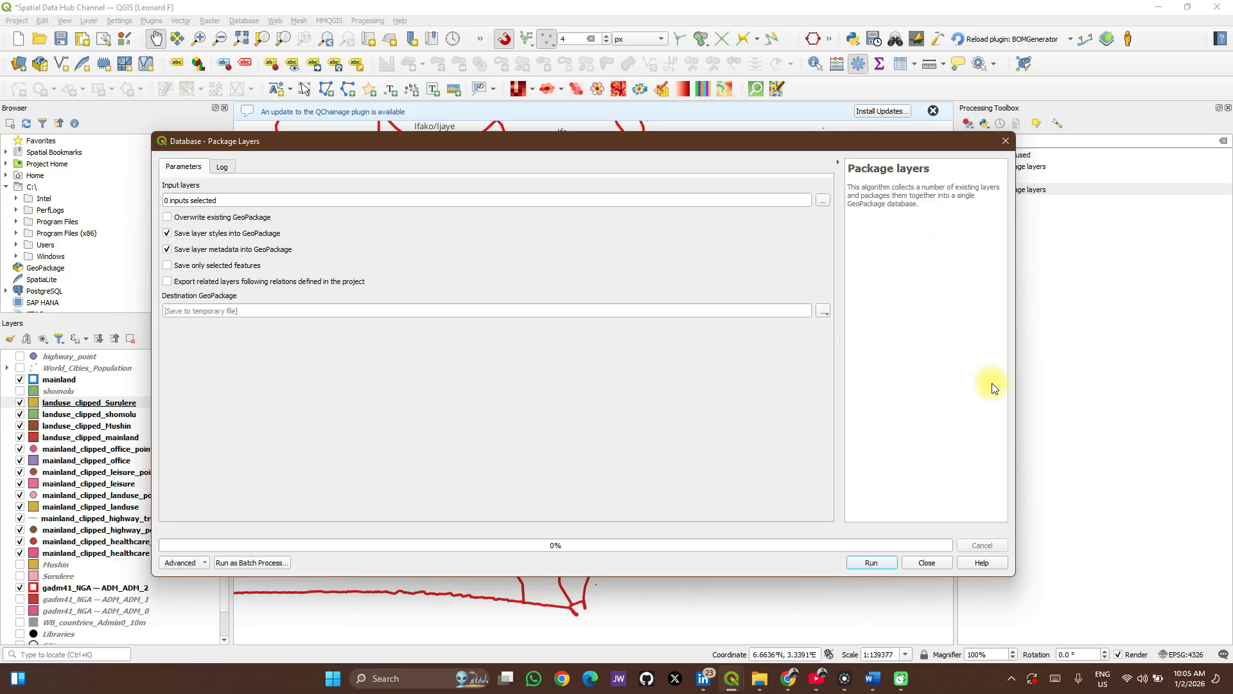
pyautogui.click(1188, 655)
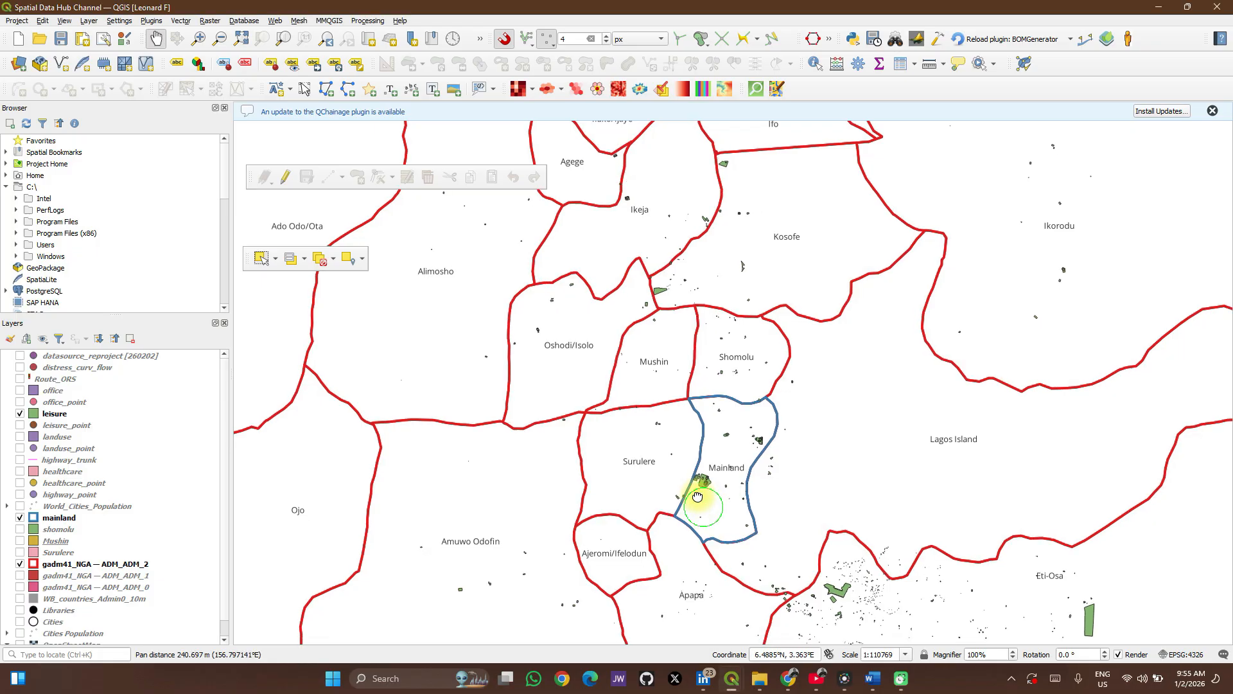
# Turn on the leisure_point and landuse layers on the map around Mainland.
pyautogui.moveTo(702, 505); pyautogui.dragTo(669, 467)
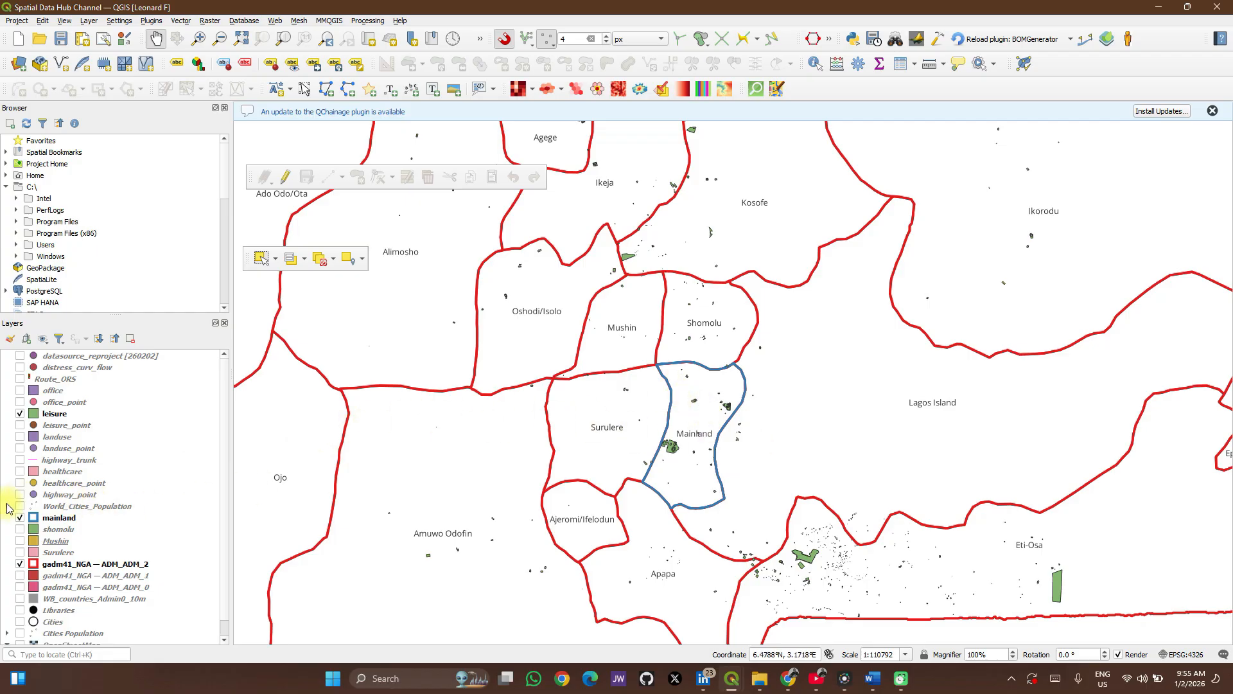
pyautogui.scroll(1, 721, 426)
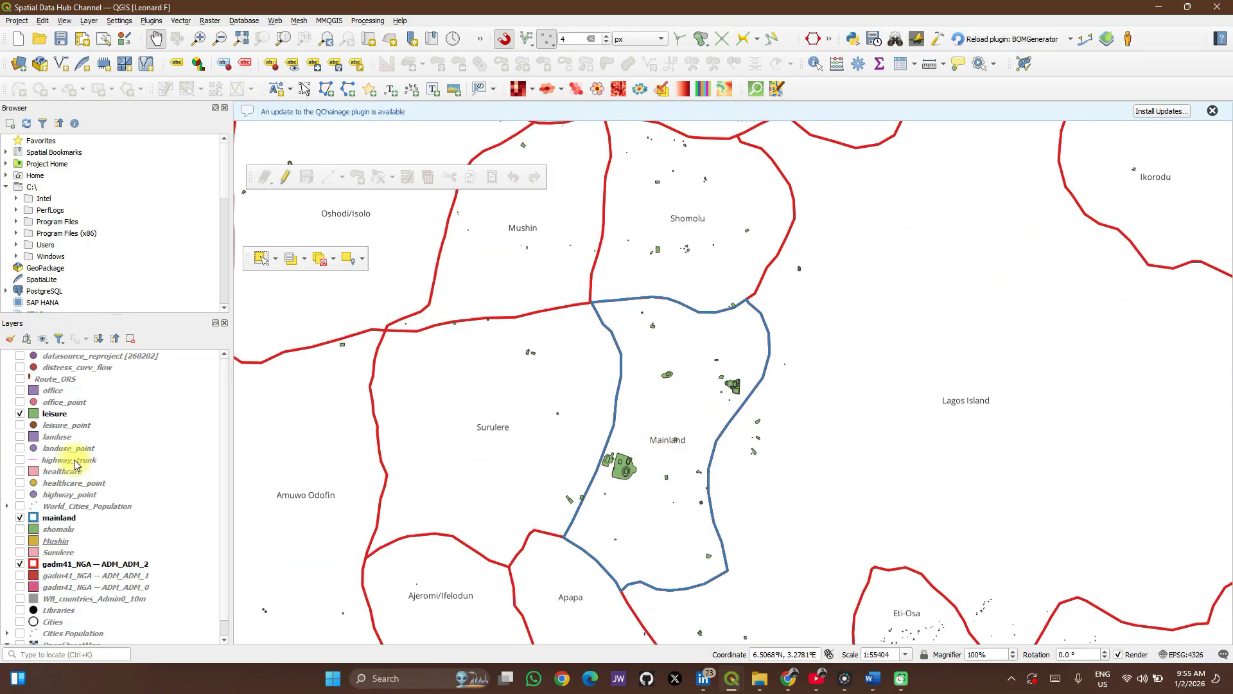
pyautogui.click(20, 425)
pyautogui.click(20, 437)
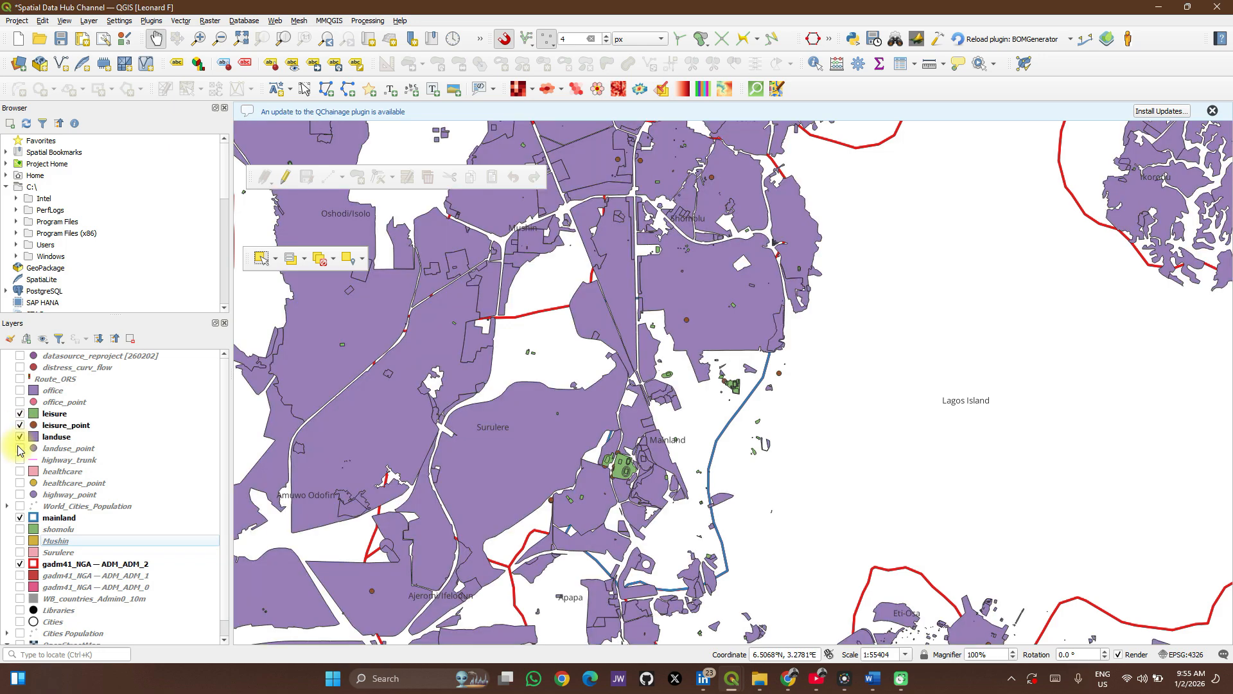